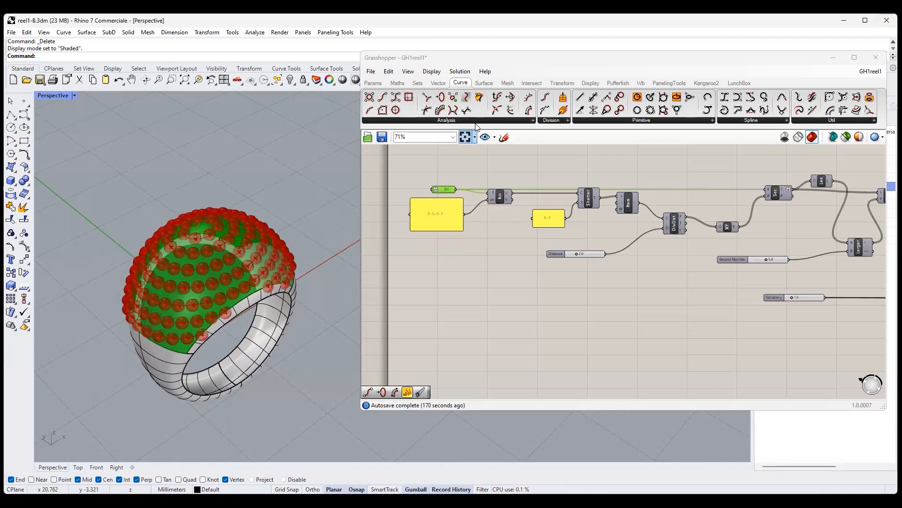
- Add a Brep Edges component below the existing definition and connect the ring's Srf parameter to its B input
{"action": "left_click", "coordinate": [488, 83]}
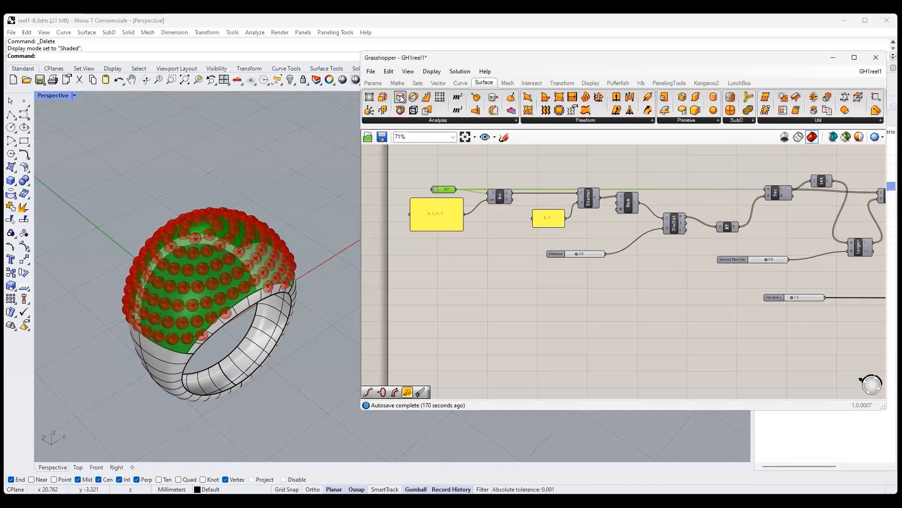
{"action": "left_click_drag", "start_coordinate": [401, 98], "coordinate": [490, 264]}
{"action": "left_click_drag", "start_coordinate": [456, 190], "coordinate": [473, 264]}
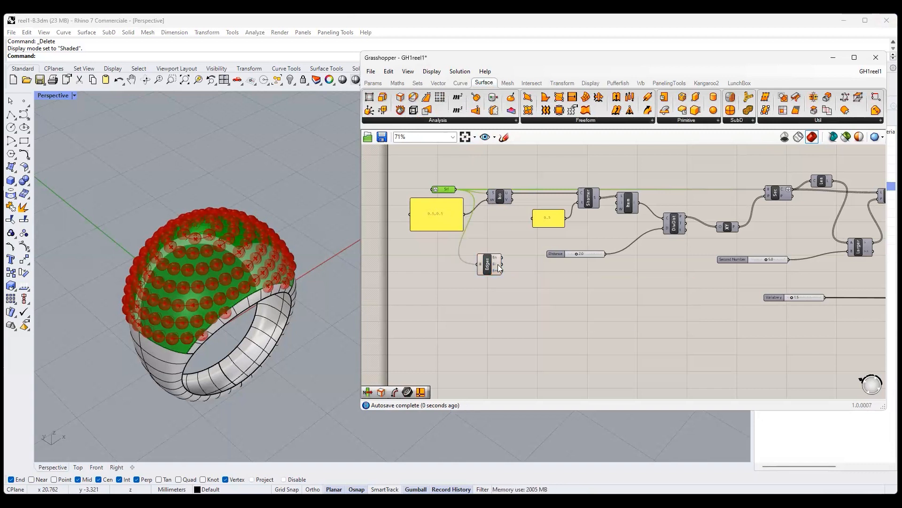
{"action": "scroll", "coordinate": [497, 264], "scroll_direction": "up", "scroll_amount": 3}
{"action": "mouse_move", "coordinate": [495, 252]}
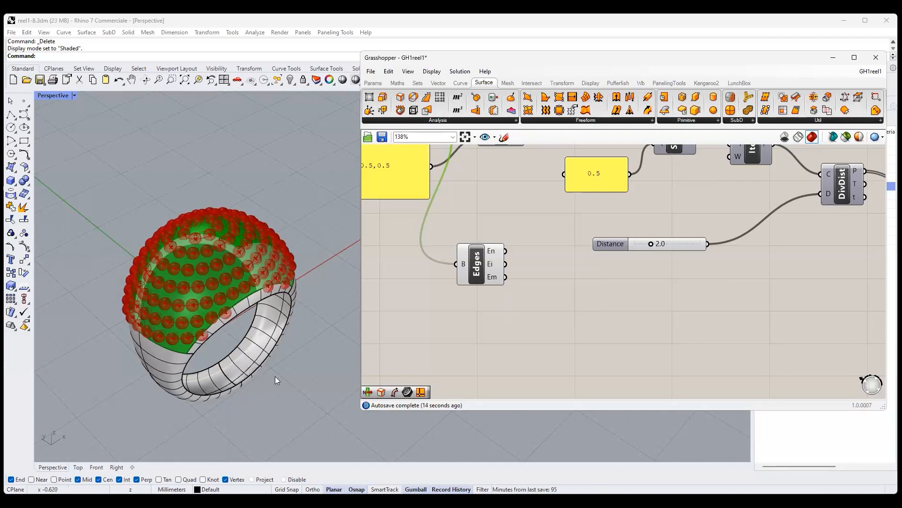
{"action": "scroll", "coordinate": [165, 312], "scroll_direction": "up", "scroll_amount": 3}
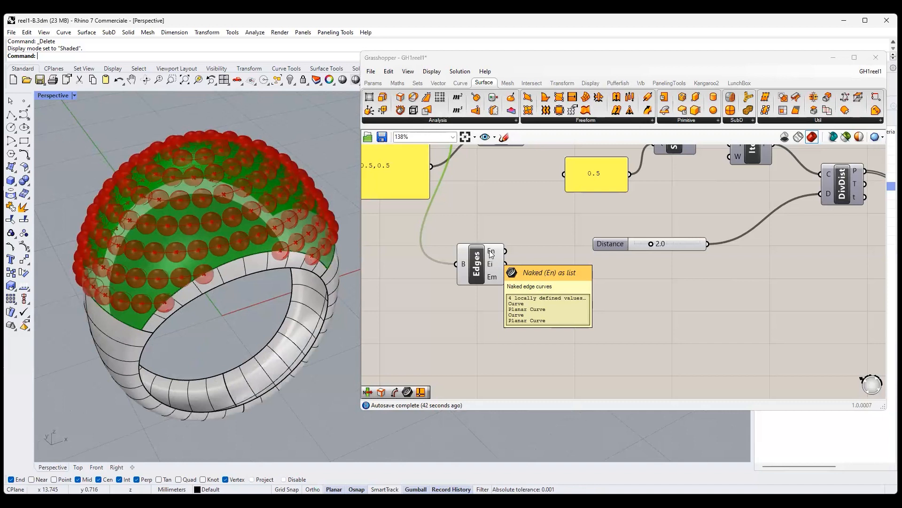
{"action": "left_click", "coordinate": [464, 87]}
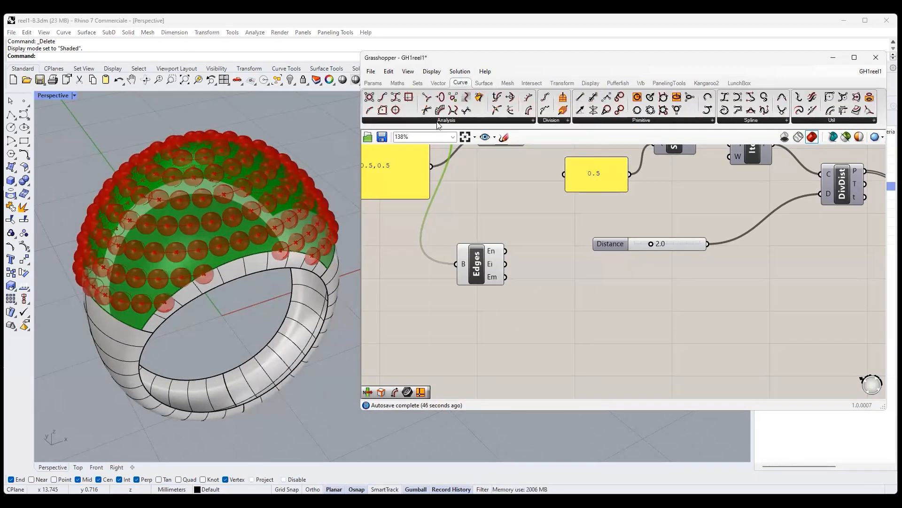
{"action": "left_click", "coordinate": [463, 121]}
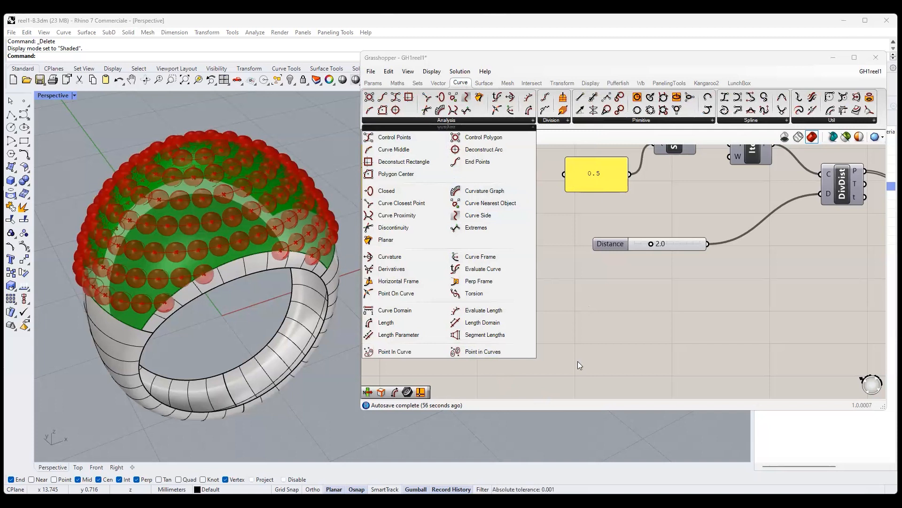
{"action": "left_click", "coordinate": [590, 311]}
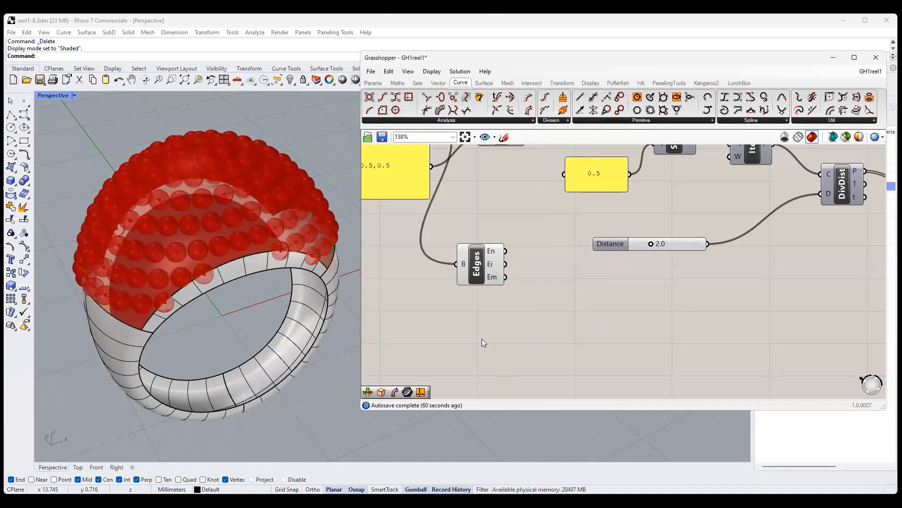
- Add a second Iso Curve component below Brep Edges and connect the Srf parameter to its S input
{"action": "scroll", "coordinate": [481, 339], "scroll_direction": "down", "scroll_amount": 2}
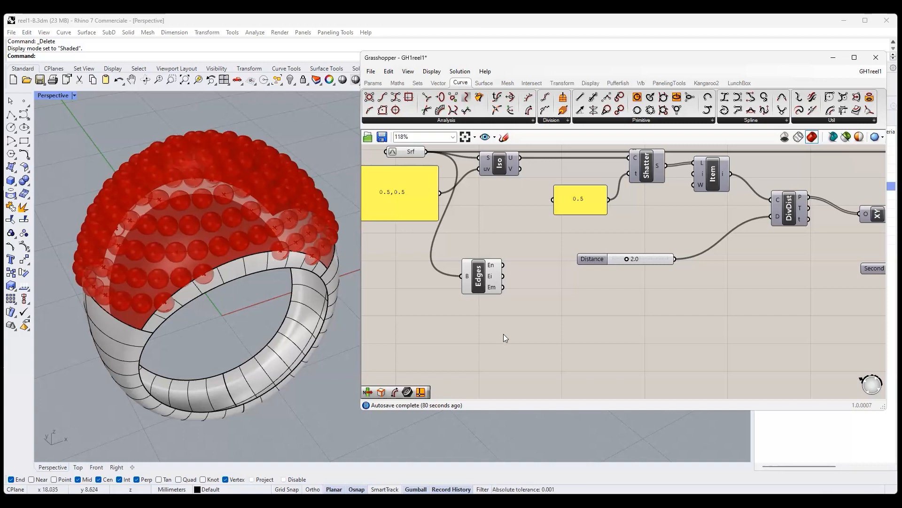
{"action": "right_click_drag", "start_coordinate": [536, 331], "coordinate": [551, 317]}
{"action": "scroll", "coordinate": [552, 316], "scroll_direction": "down", "scroll_amount": 2}
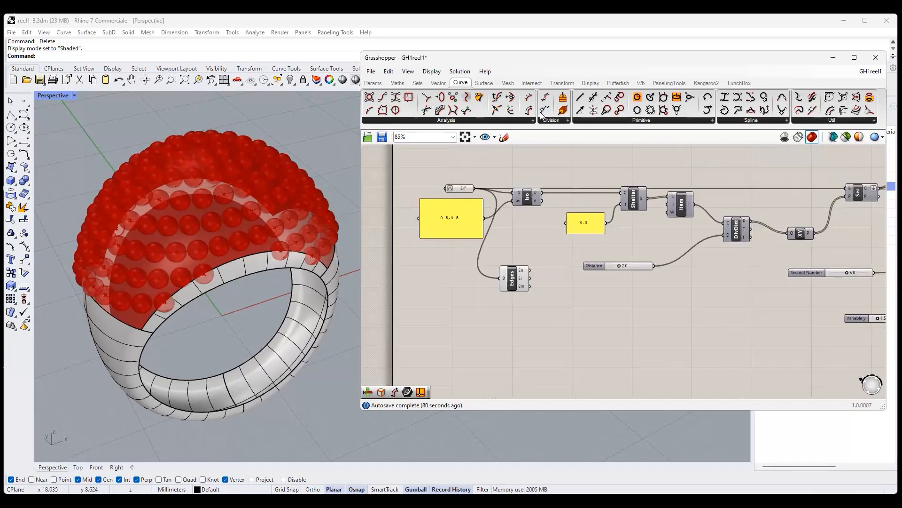
{"action": "left_click", "coordinate": [749, 120]}
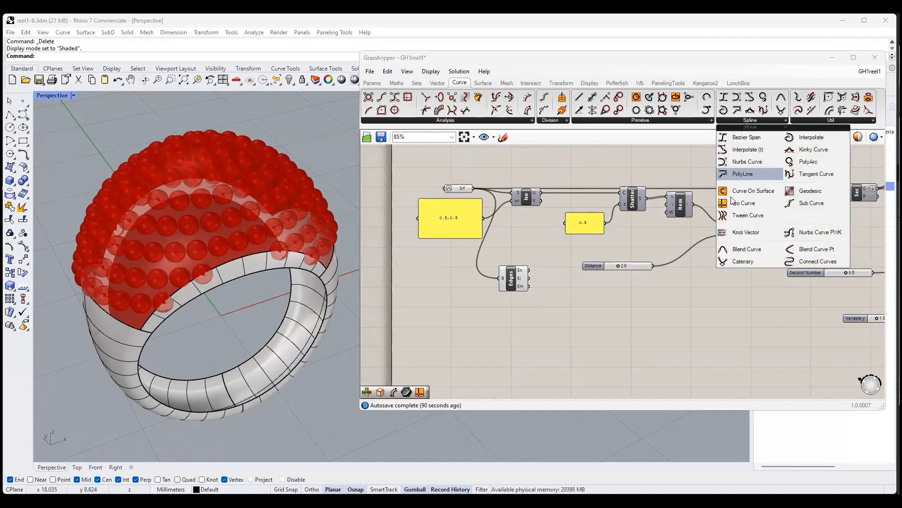
{"action": "left_click", "coordinate": [740, 203]}
{"action": "left_click", "coordinate": [512, 327]}
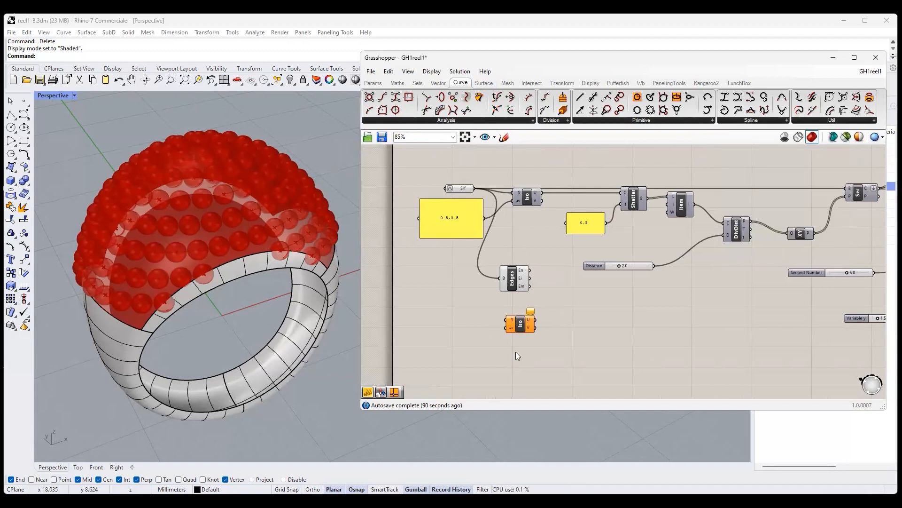
{"action": "left_click_drag", "start_coordinate": [473, 188], "coordinate": [505, 321]}
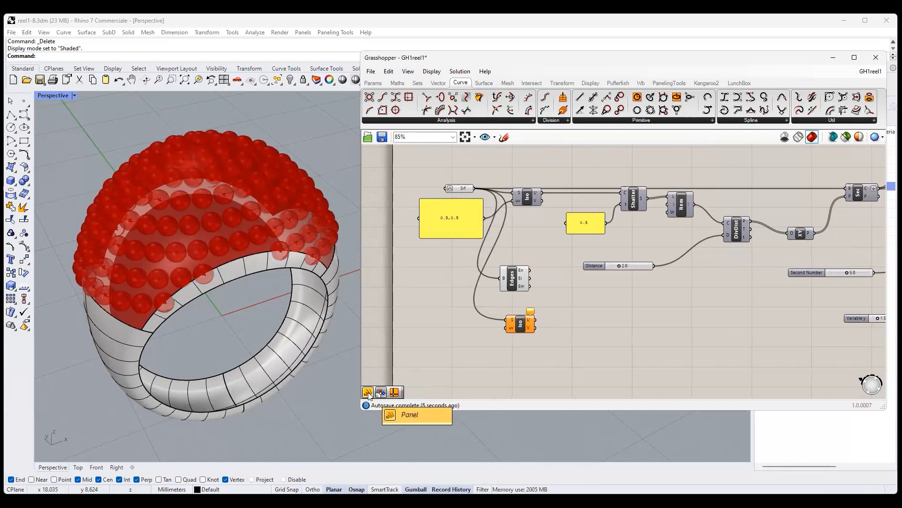
- Place a new panel beside the second Iso Curve and turn off its Multiline Data option
{"action": "left_click_drag", "start_coordinate": [369, 397], "coordinate": [449, 345]}
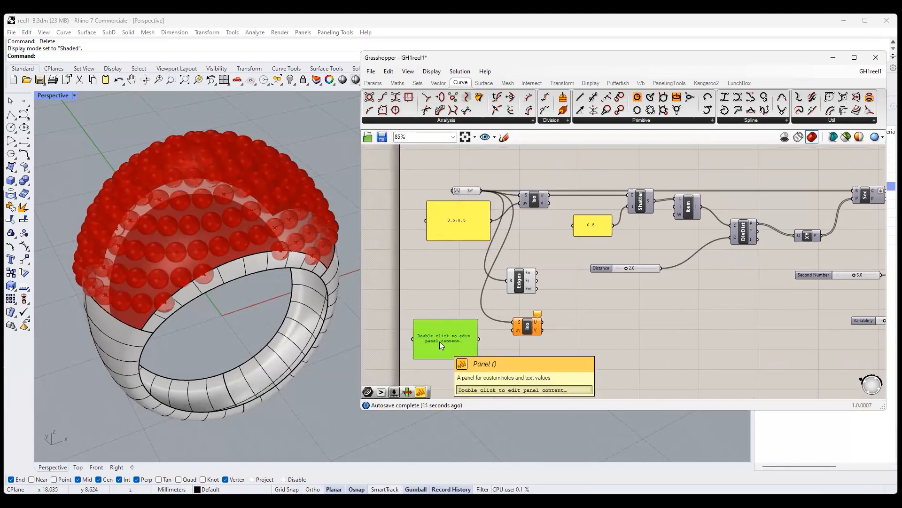
{"action": "scroll", "coordinate": [439, 341], "scroll_direction": "up", "scroll_amount": 2}
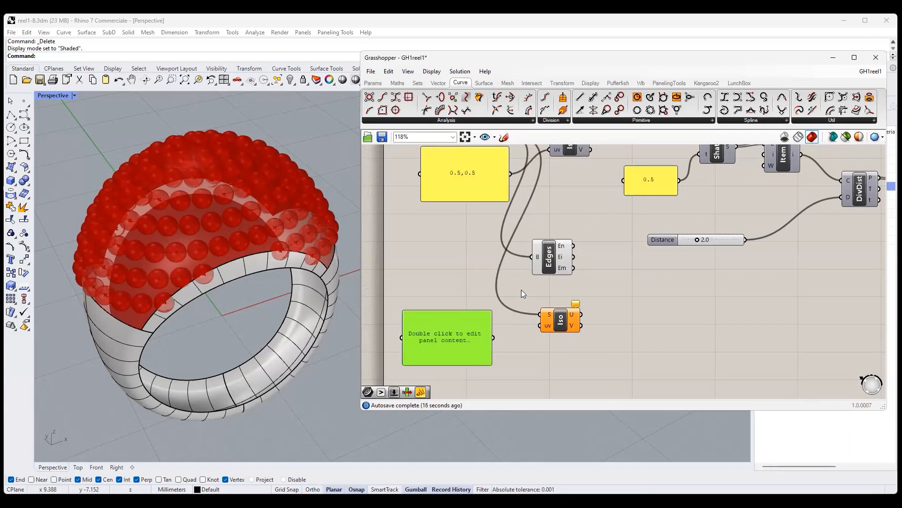
{"action": "right_click", "coordinate": [445, 326]}
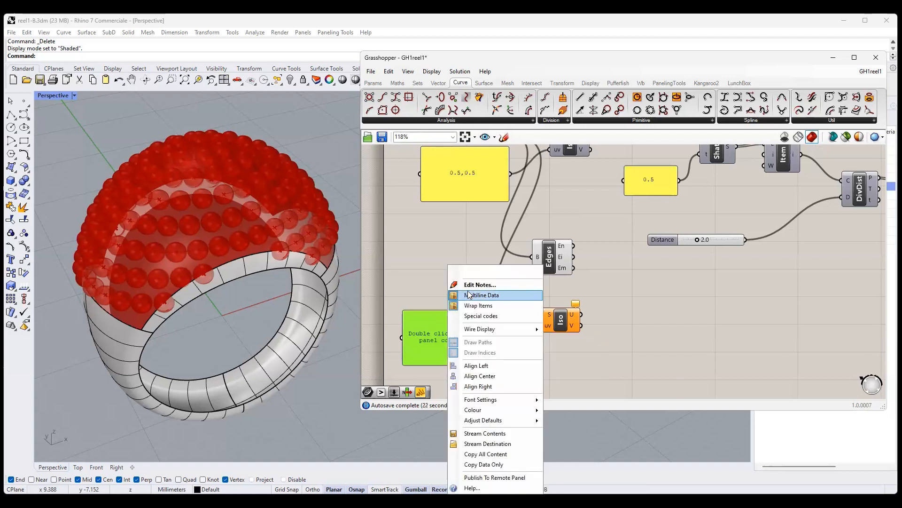
{"action": "left_click", "coordinate": [468, 295]}
- Replace the new panel's placeholder text with the two coordinate lines 0,0 and 1,1
{"action": "mouse_move", "coordinate": [461, 331]}
{"action": "left_mouse_down"}
{"action": "mouse_move", "coordinate": [435, 328]}
{"action": "mouse_move", "coordinate": [460, 331]}
{"action": "left_mouse_up"}
{"action": "double_click", "coordinate": [450, 331]}
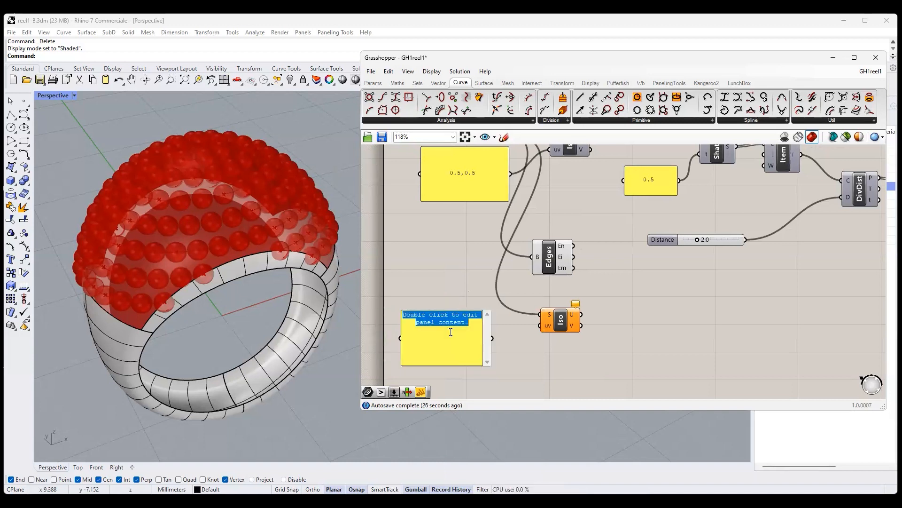
{"action": "key", "text": "Delete"}
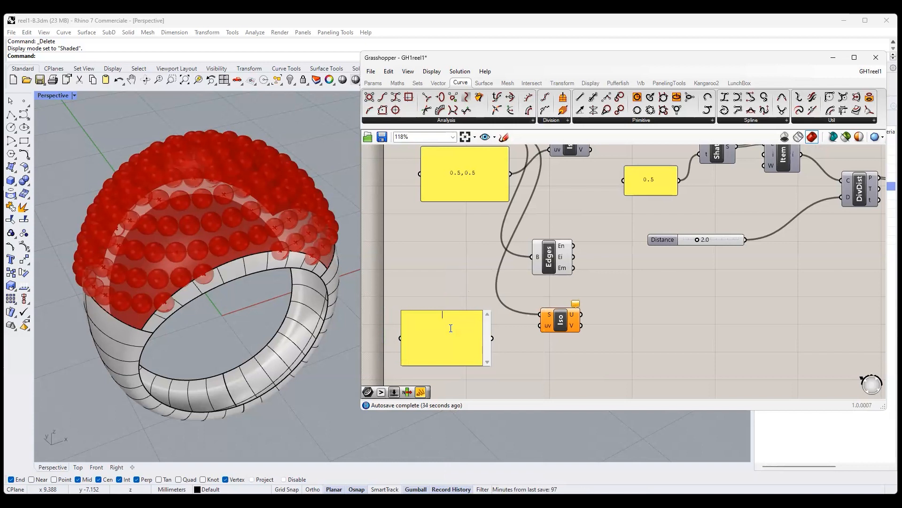
{"action": "type", "text": "0,0"}
{"action": "key", "text": "Return"}
{"action": "type", "text": "1,1"}
{"action": "left_click", "coordinate": [506, 351]}
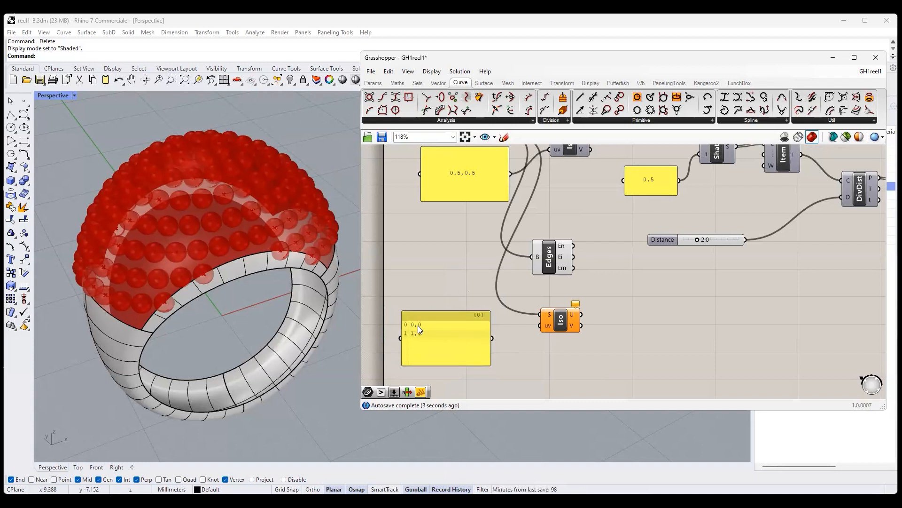
- Connect the coordinate panel to the second Iso Curve's uv input and preview its curves on the ring
{"action": "left_click_drag", "start_coordinate": [492, 338], "coordinate": [540, 325]}
{"action": "left_click", "coordinate": [563, 321]}
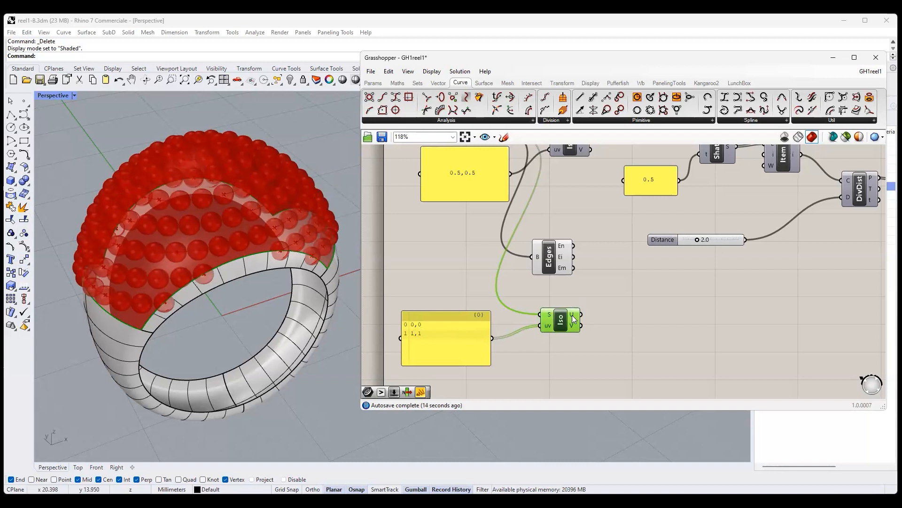
{"action": "left_click", "coordinate": [588, 326]}
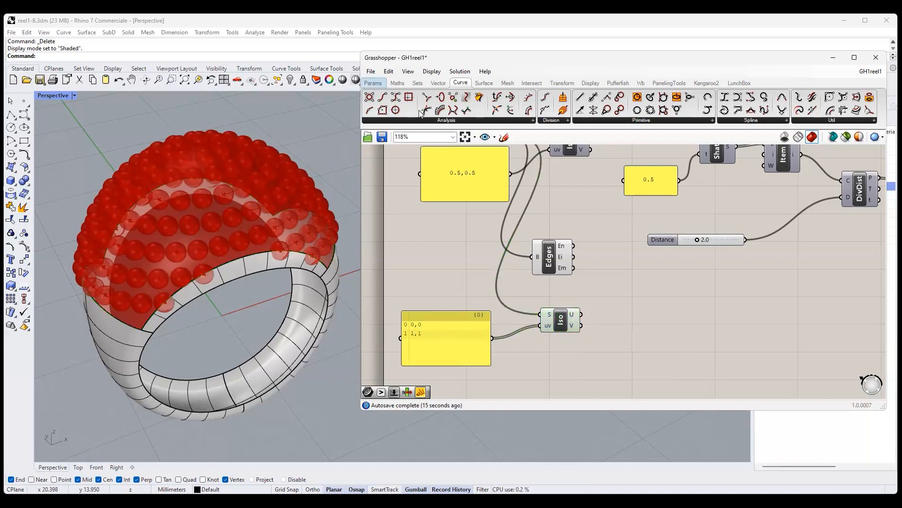
- Inspect the second Iso Curve's U output through a connected Curve parameter, and delete that parameter
{"action": "left_click", "coordinate": [374, 83]}
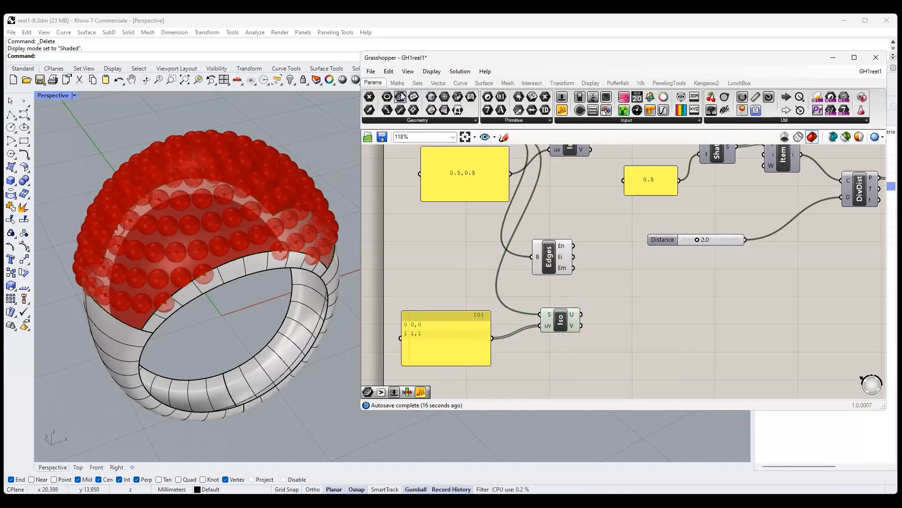
{"action": "left_click", "coordinate": [628, 309]}
{"action": "left_click_drag", "start_coordinate": [582, 313], "coordinate": [612, 308]}
{"action": "left_click", "coordinate": [628, 308]}
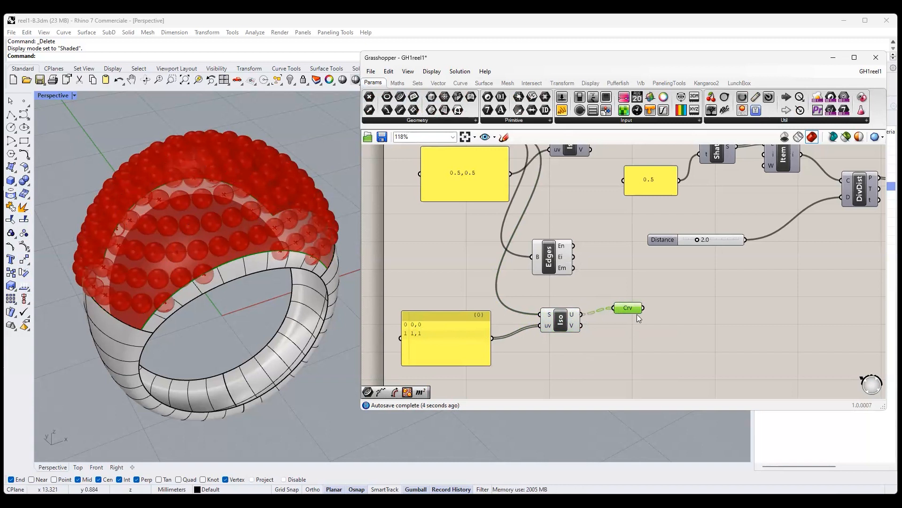
{"action": "mouse_move", "coordinate": [632, 310]}
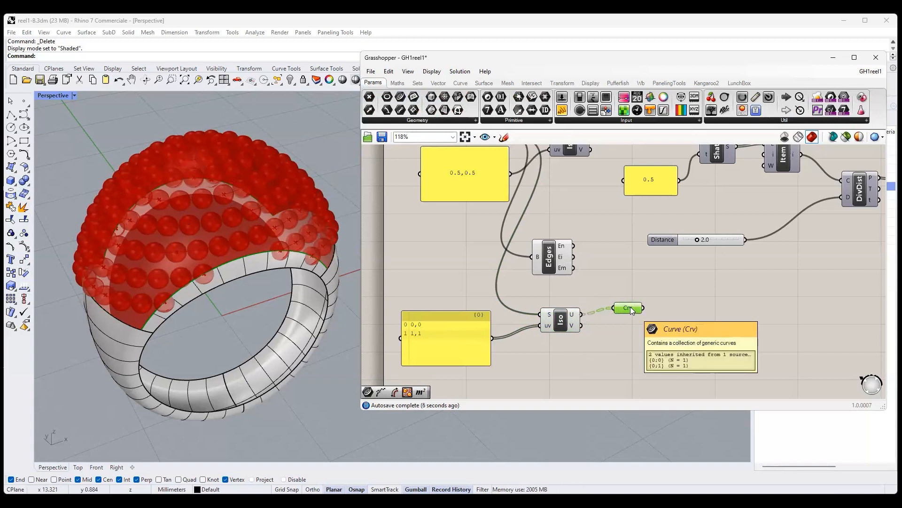
{"action": "key", "text": "Delete"}
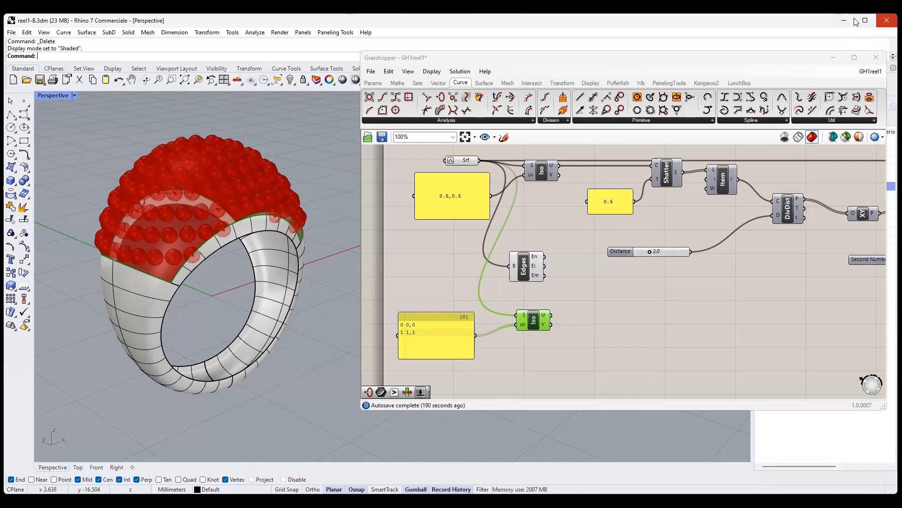
- Add a Pull Point component, connect the second Iso Curve's U output to its G input, and flatten that input
{"action": "left_click", "coordinate": [440, 83]}
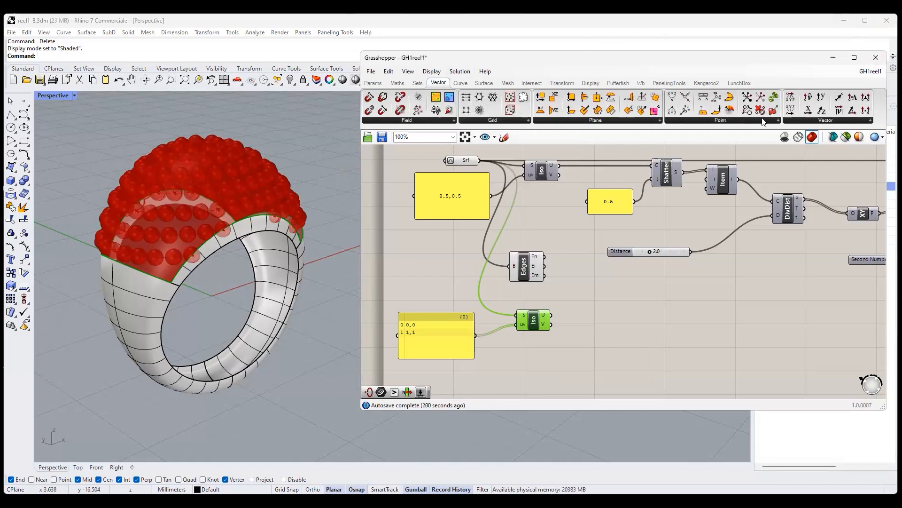
{"action": "left_click_drag", "start_coordinate": [749, 111], "coordinate": [686, 328]}
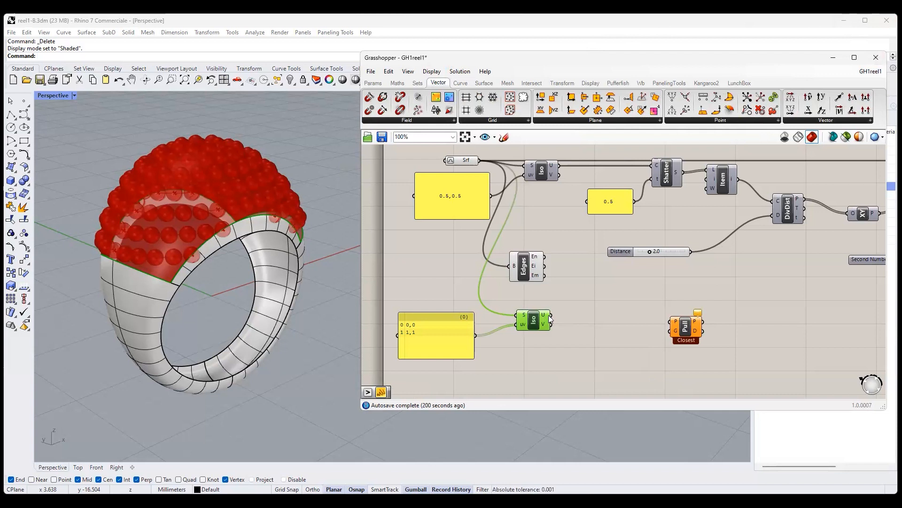
{"action": "left_click_drag", "start_coordinate": [551, 315], "coordinate": [671, 332]}
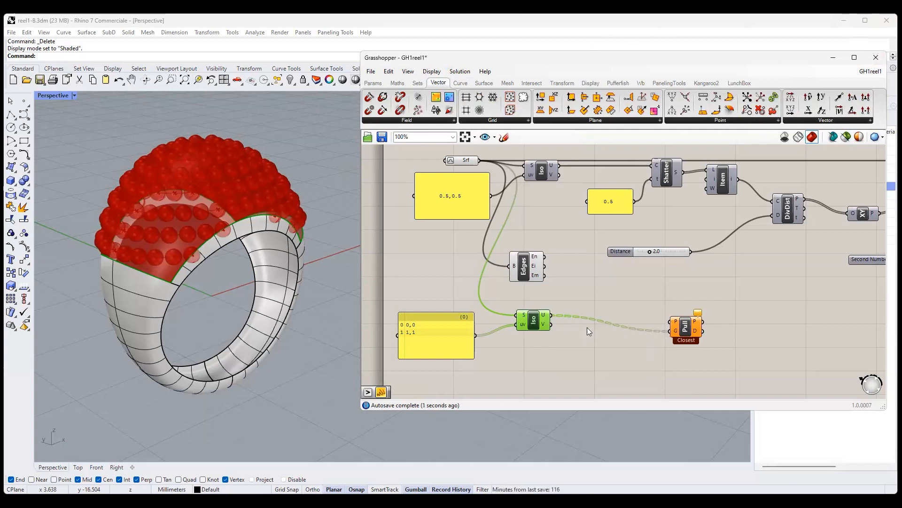
{"action": "right_click", "coordinate": [676, 331]}
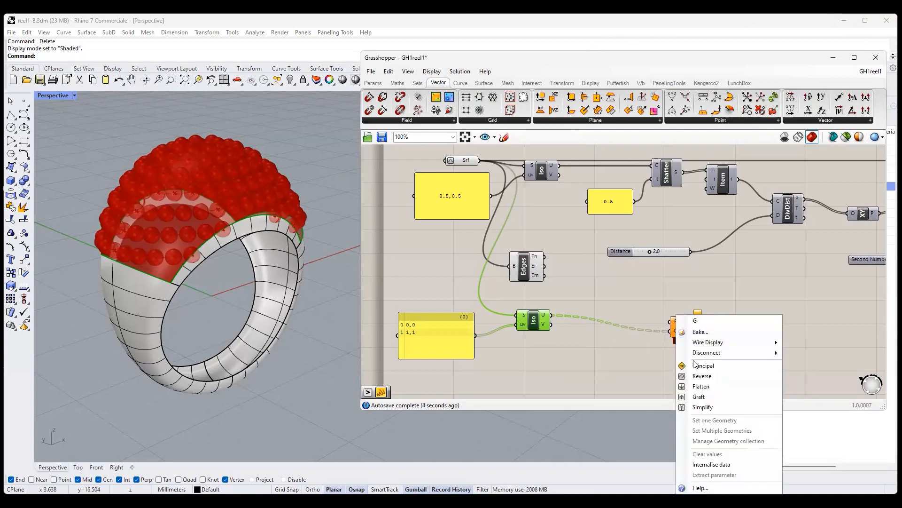
{"action": "left_click", "coordinate": [701, 387]}
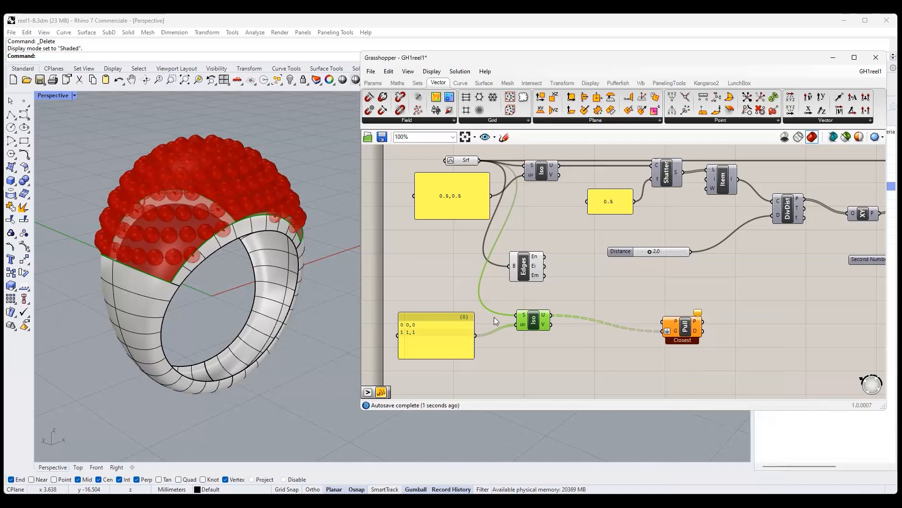
- Move Pull Point below the Sphere component and connect the Divide Curve points to its P input
{"action": "scroll", "coordinate": [495, 317], "scroll_direction": "down", "scroll_amount": 2}
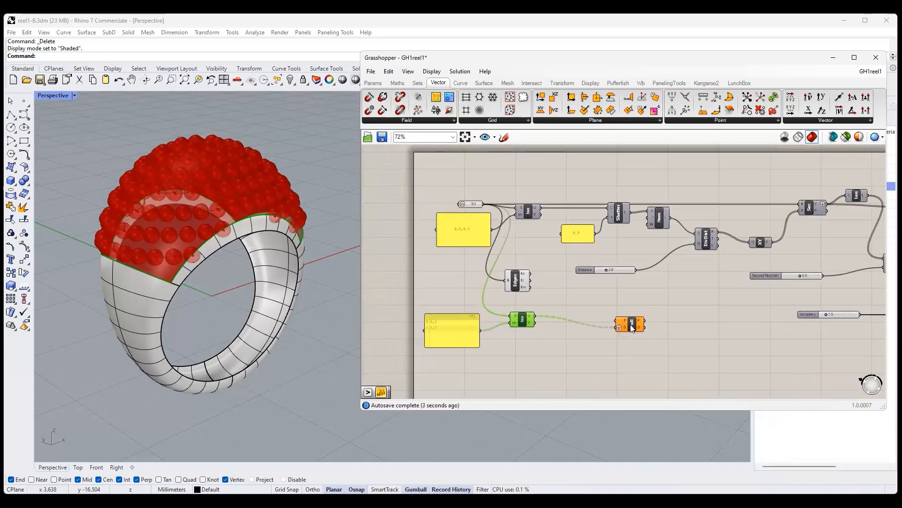
{"action": "left_click_drag", "start_coordinate": [632, 328], "coordinate": [771, 345]}
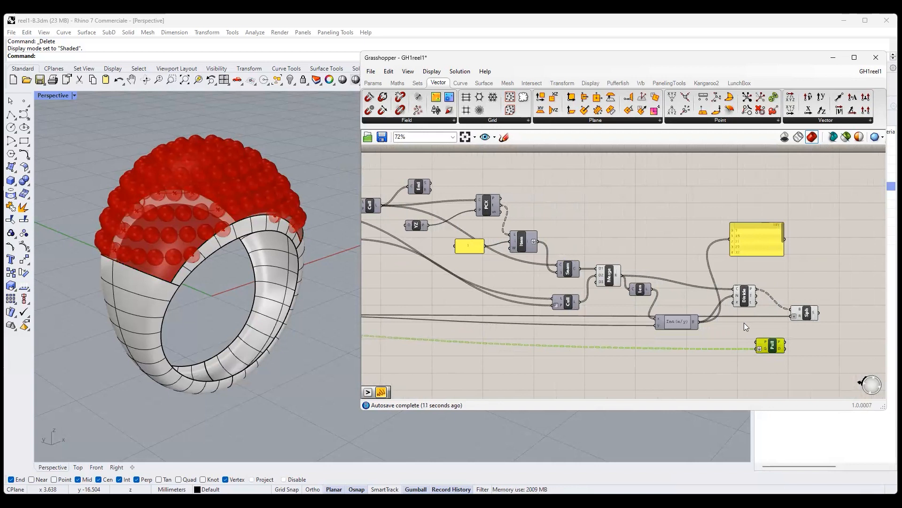
{"action": "left_click_drag", "start_coordinate": [757, 289], "coordinate": [758, 342]}
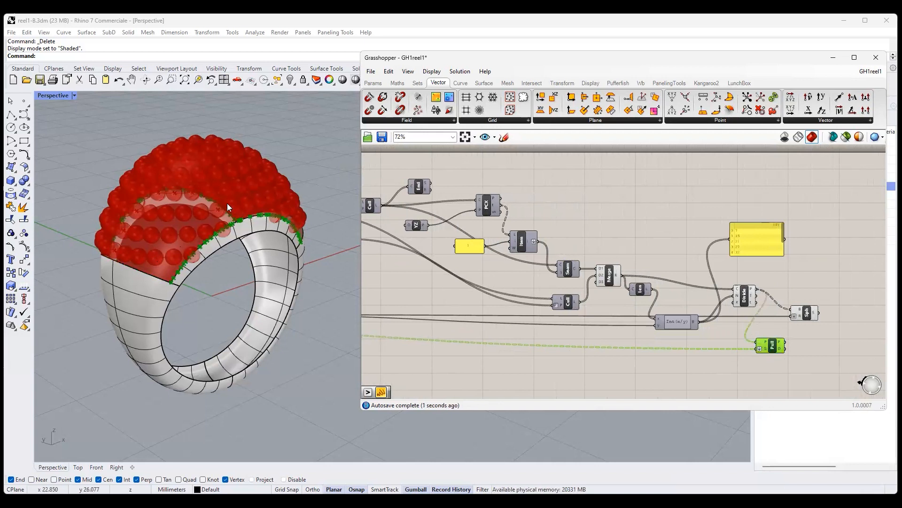
- Add a Larger Than component beside Pull Point and connect Pull Point's D output to its A input
{"action": "right_click_drag", "start_coordinate": [723, 353], "coordinate": [673, 350]}
{"action": "scroll", "coordinate": [662, 334], "scroll_direction": "up", "scroll_amount": 3}
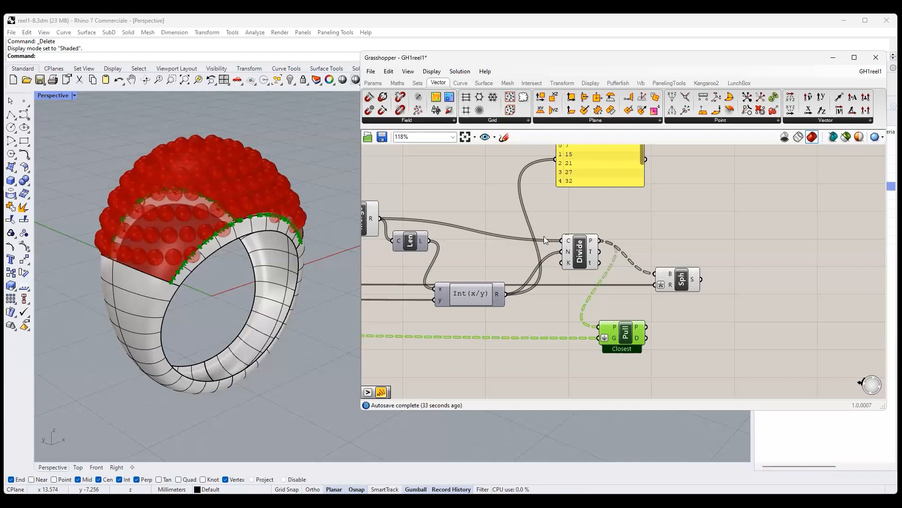
{"action": "left_click", "coordinate": [397, 83]}
{"action": "left_click_drag", "start_coordinate": [553, 98], "coordinate": [711, 353]}
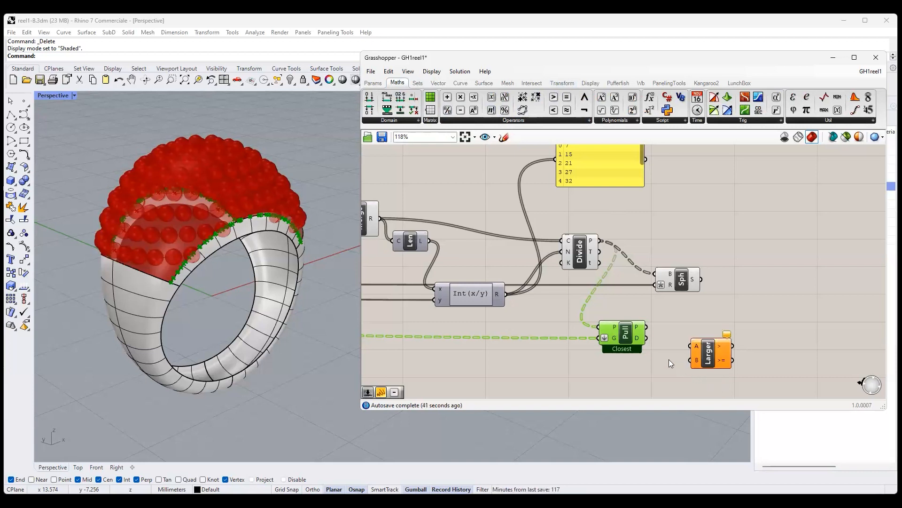
{"action": "left_click_drag", "start_coordinate": [647, 338], "coordinate": [690, 346]}
- Add a one-decimal number slider ranging from 0.5 to 3, connect it to Larger Than's B input, and set it to 1.0
{"action": "left_click", "coordinate": [373, 83]}
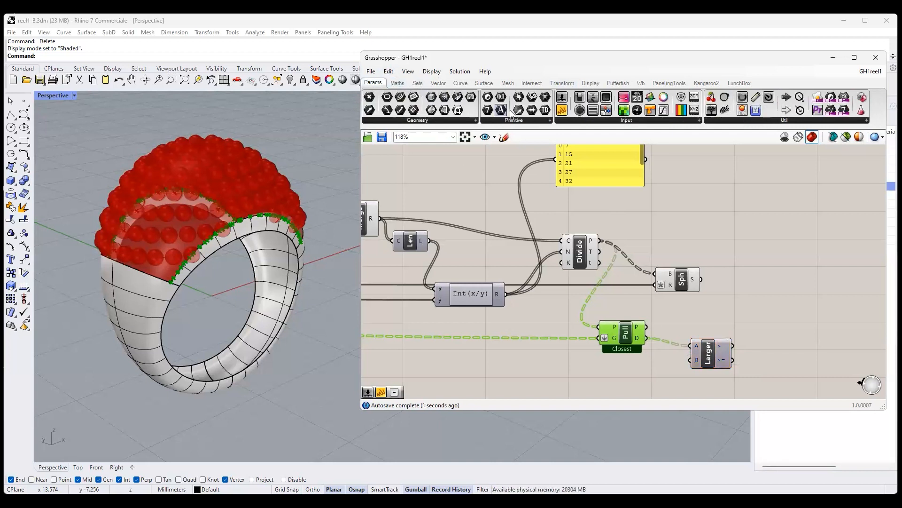
{"action": "left_click_drag", "start_coordinate": [567, 97], "coordinate": [569, 367]}
{"action": "left_click", "coordinate": [534, 366]}
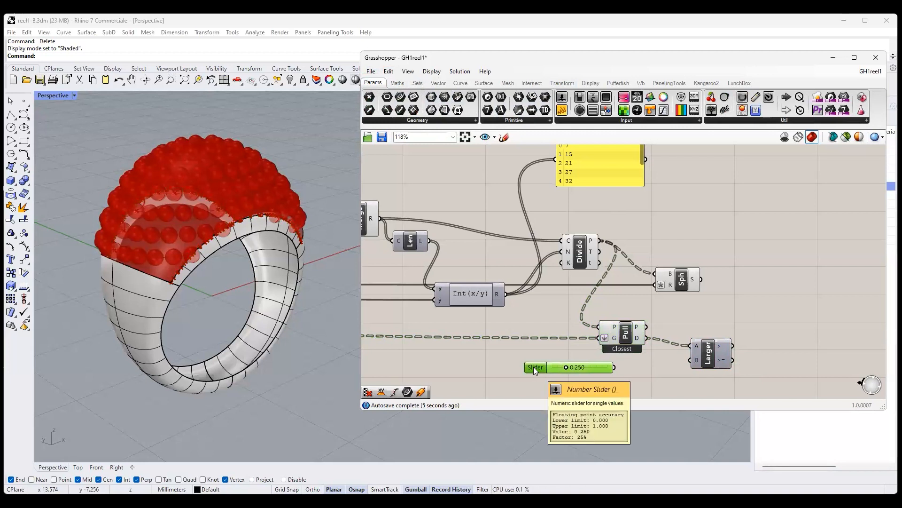
{"action": "double_click", "coordinate": [534, 367]}
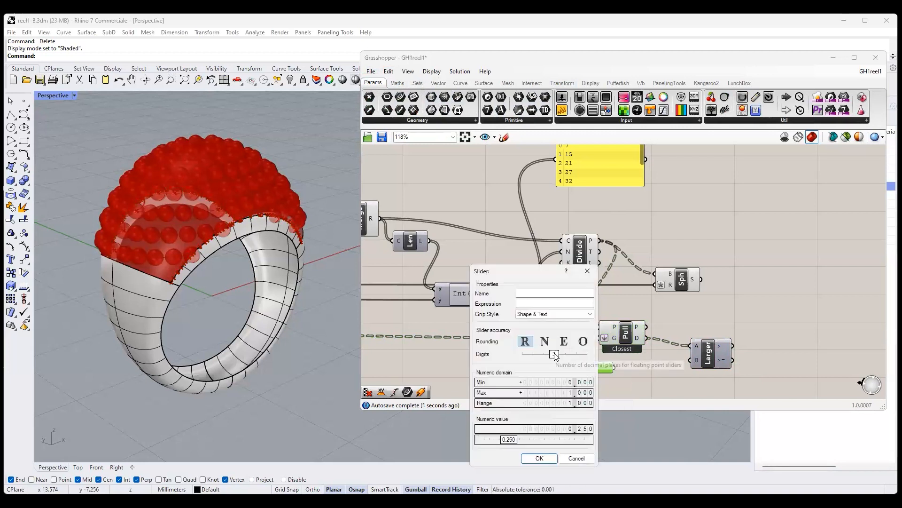
{"action": "double_click", "coordinate": [575, 382]}
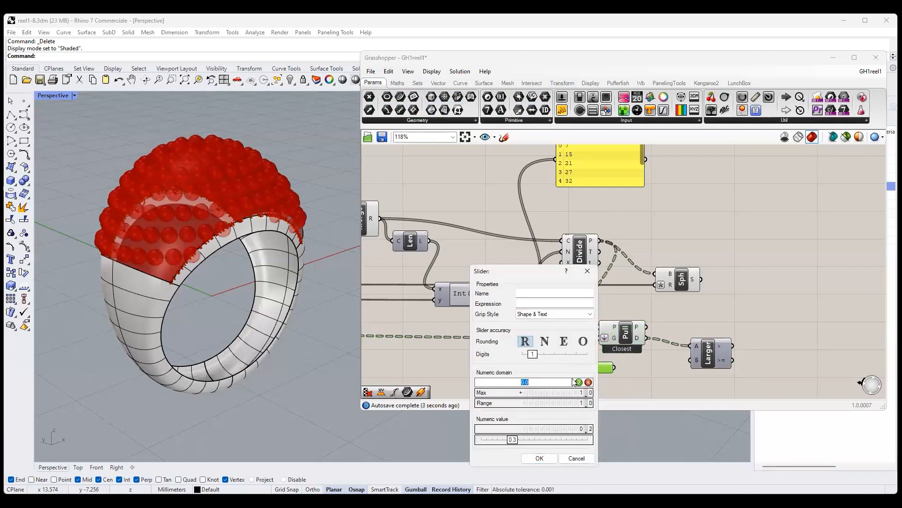
{"action": "type", "text": "0.5"}
{"action": "key", "text": "Tab"}
{"action": "type", "text": "3"}
{"action": "key", "text": "Return"}
{"action": "key", "text": "Return"}
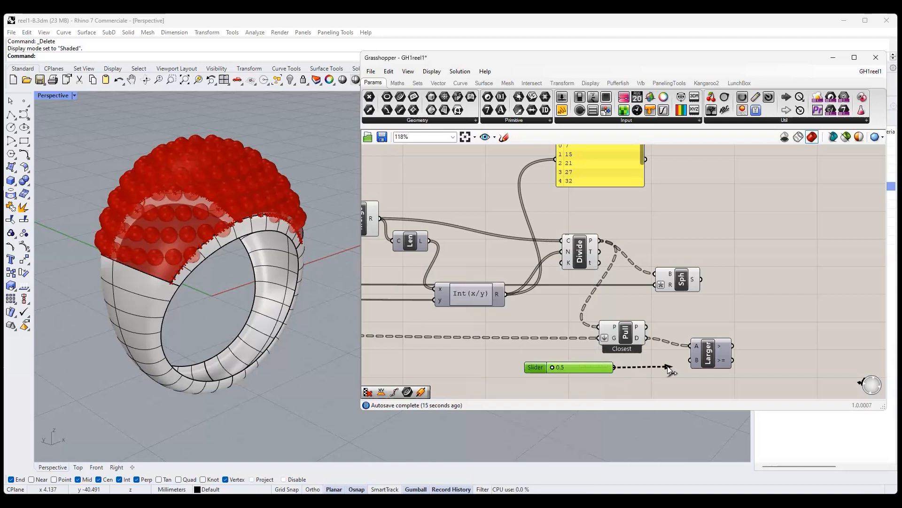
{"action": "left_click_drag", "start_coordinate": [582, 365], "coordinate": [594, 370]}
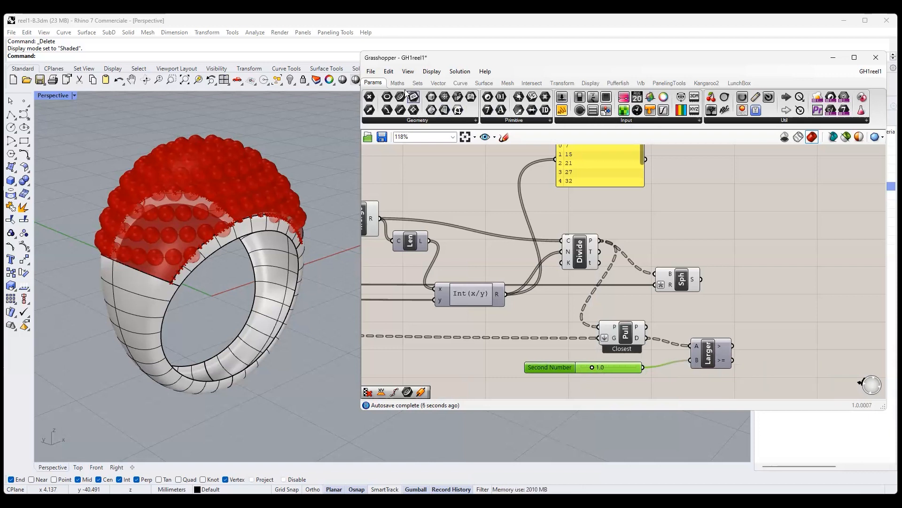
- Add a Cull Pattern component, connecting Larger Than's >= output to P and the Divide Curve points to L, and preview its points
{"action": "left_click", "coordinate": [417, 83]}
{"action": "left_click_drag", "start_coordinate": [504, 111], "coordinate": [787, 300]}
{"action": "left_click_drag", "start_coordinate": [734, 361], "coordinate": [771, 306]}
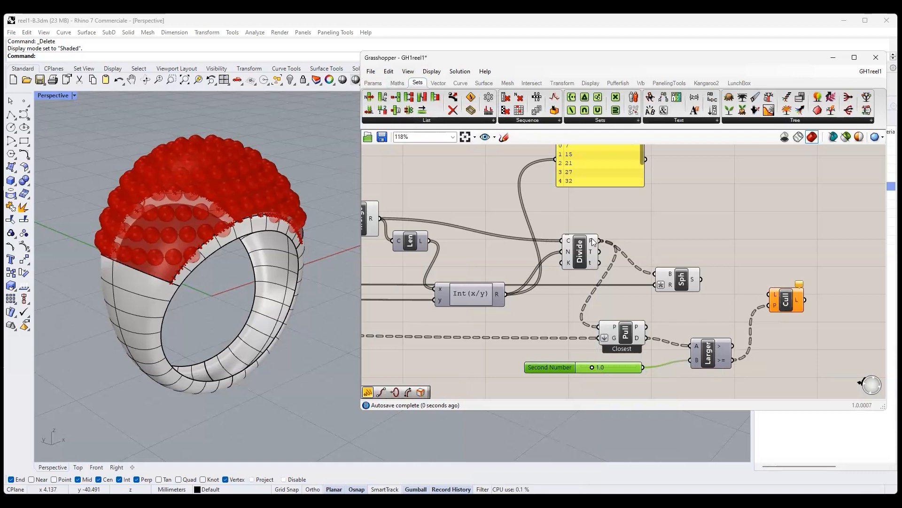
{"action": "left_click_drag", "start_coordinate": [593, 241], "coordinate": [779, 296]}
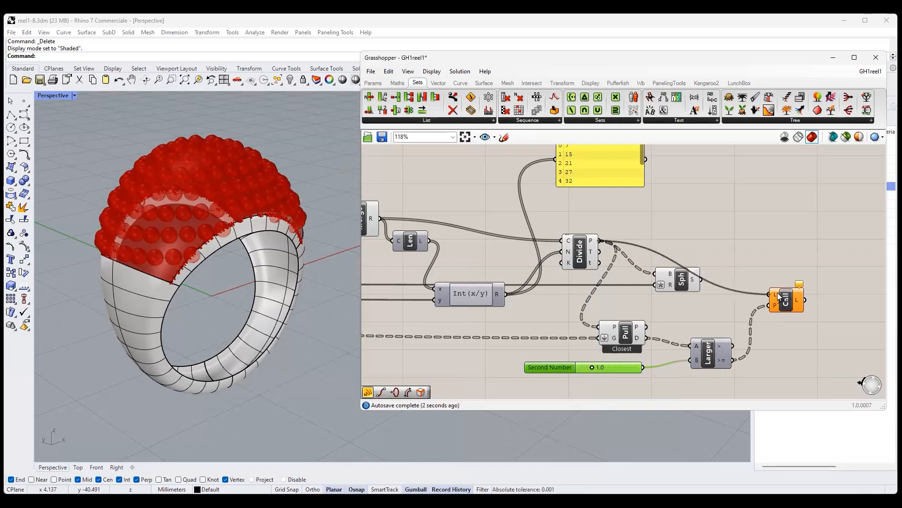
{"action": "left_click", "coordinate": [787, 301]}
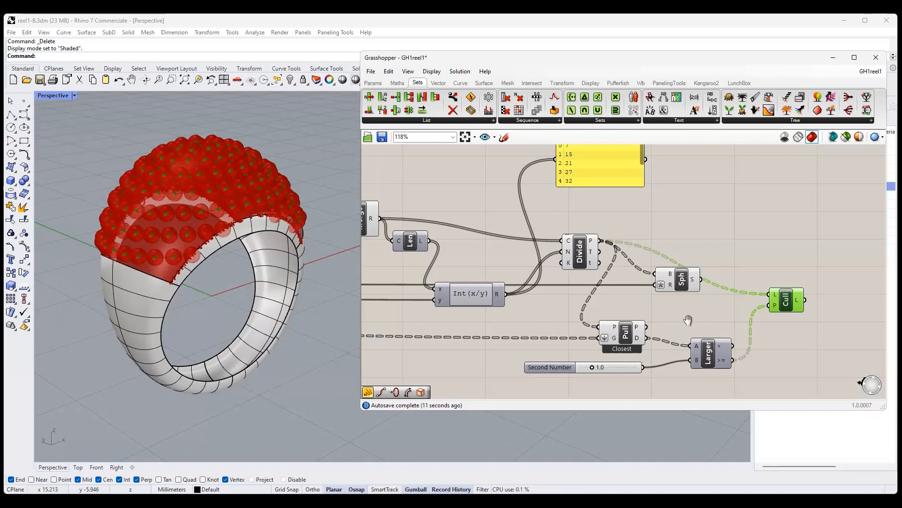
- Move the Sphere component beyond Cull Pattern and replace its B input with the culled points
{"action": "right_click_drag", "start_coordinate": [688, 320], "coordinate": [635, 324]}
{"action": "left_click_drag", "start_coordinate": [628, 289], "coordinate": [804, 264]}
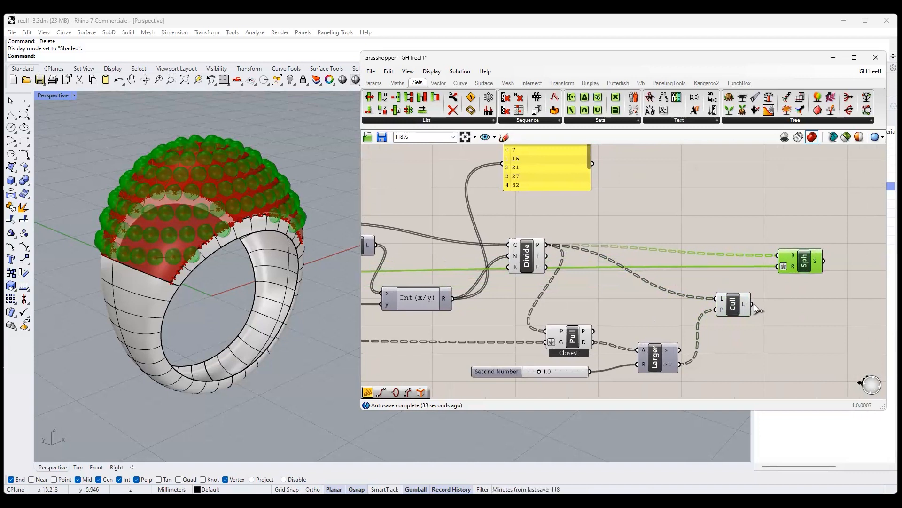
{"action": "mouse_move", "coordinate": [753, 304]}
{"action": "left_mouse_down"}
{"action": "mouse_move", "coordinate": [752, 285]}
{"action": "mouse_move", "coordinate": [753, 306]}
{"action": "left_mouse_up"}
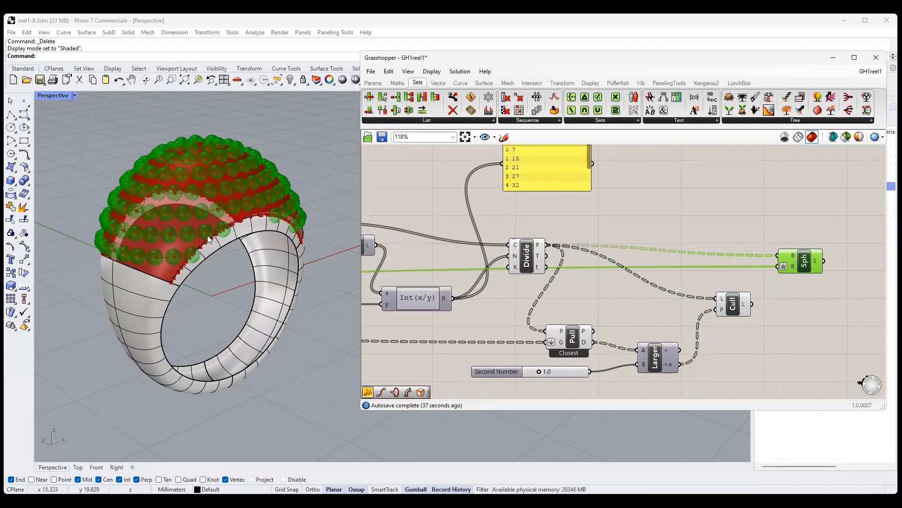
{"action": "left_click_drag", "start_coordinate": [753, 304], "coordinate": [776, 256]}
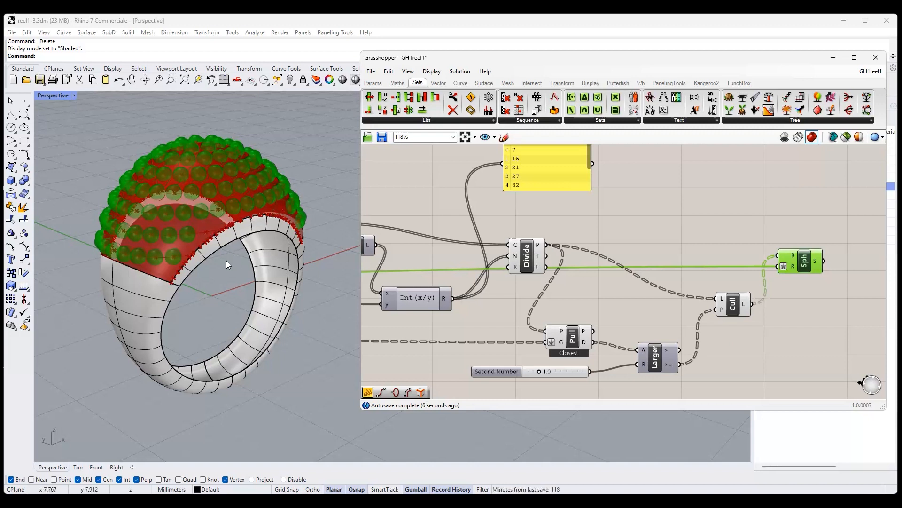
- Try the edge-distance threshold slider at 1.8 and return it to 1.0
{"action": "right_click_drag", "start_coordinate": [679, 334], "coordinate": [727, 248]}
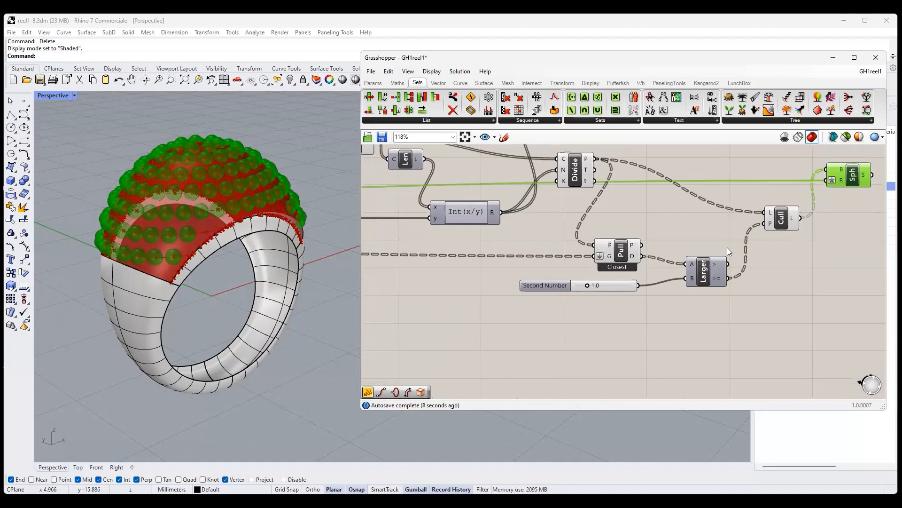
{"action": "scroll", "coordinate": [624, 251], "scroll_direction": "up", "scroll_amount": 2}
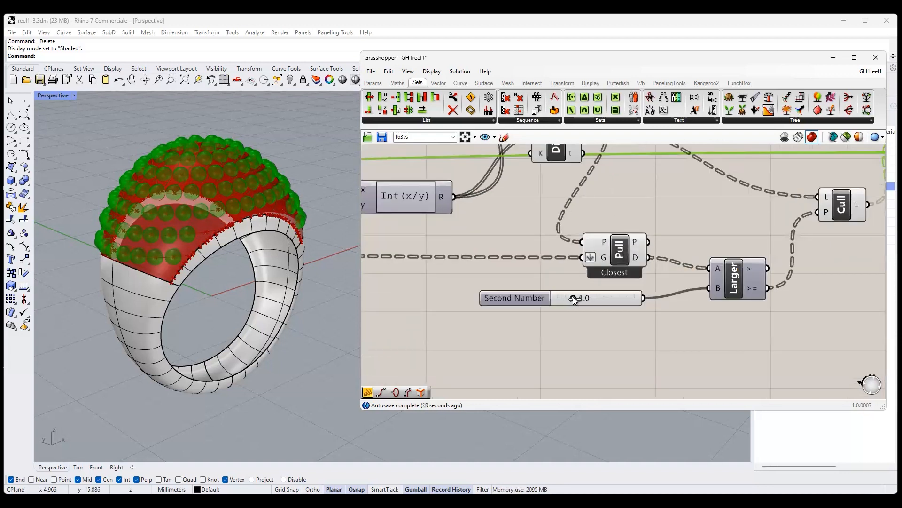
{"action": "left_click_drag", "start_coordinate": [574, 300], "coordinate": [602, 300]}
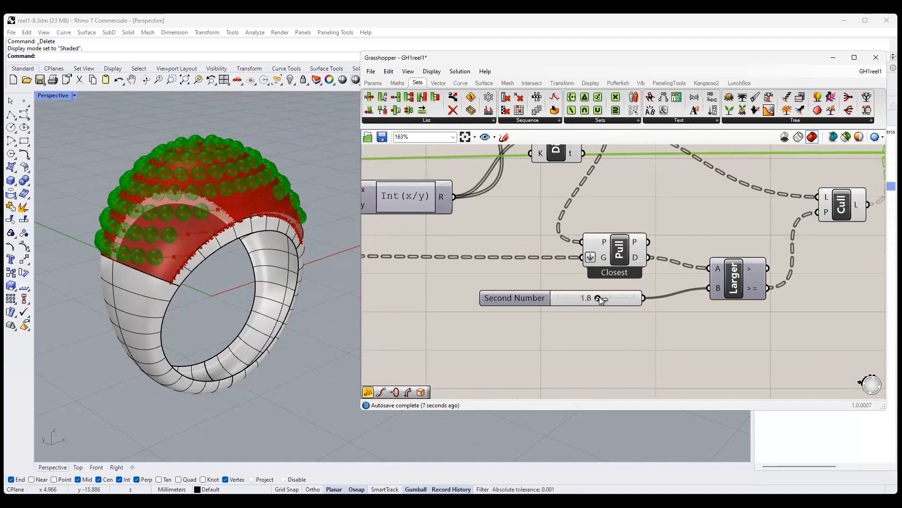
{"action": "left_click_drag", "start_coordinate": [601, 300], "coordinate": [575, 301]}
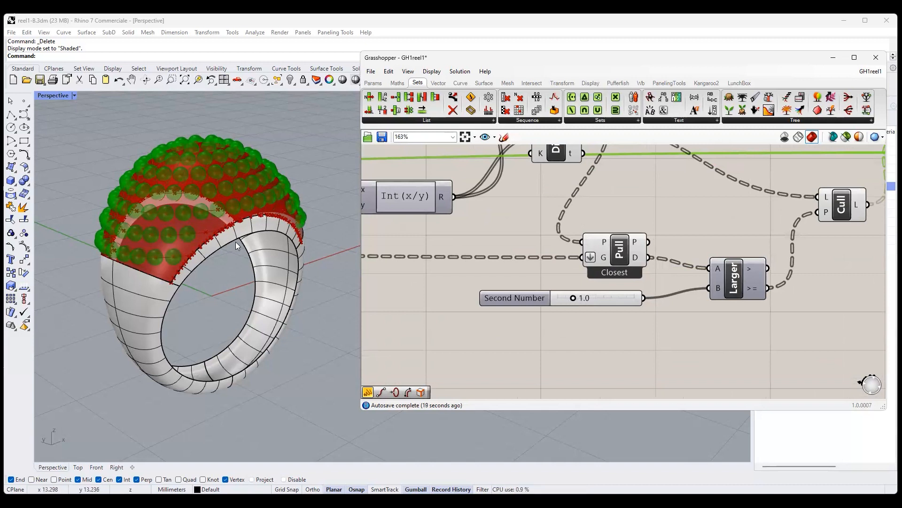
- Inspect the filtered spheres along the ring's edges from several angles and hide the sphere preview
{"action": "right_click_drag", "start_coordinate": [237, 245], "coordinate": [201, 262]}
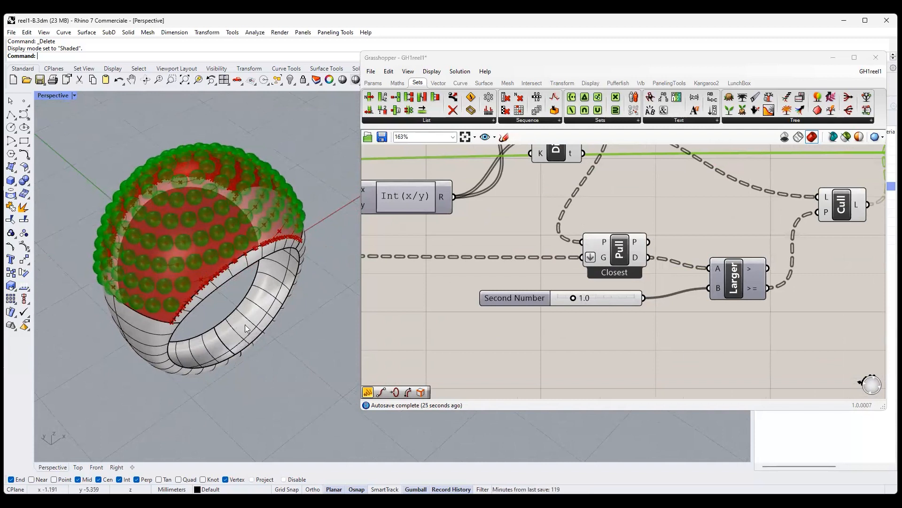
{"action": "right_click_drag", "start_coordinate": [245, 324], "coordinate": [223, 308]}
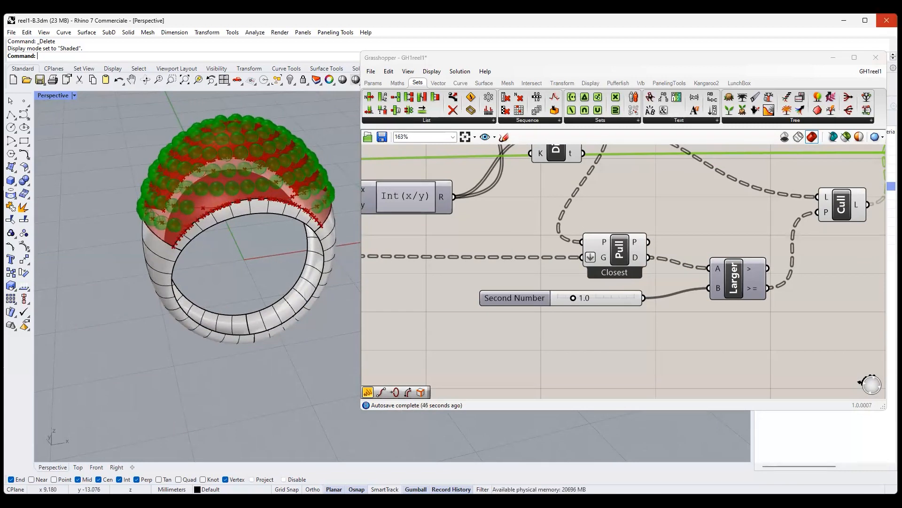
{"action": "right_click", "coordinate": [633, 201]}
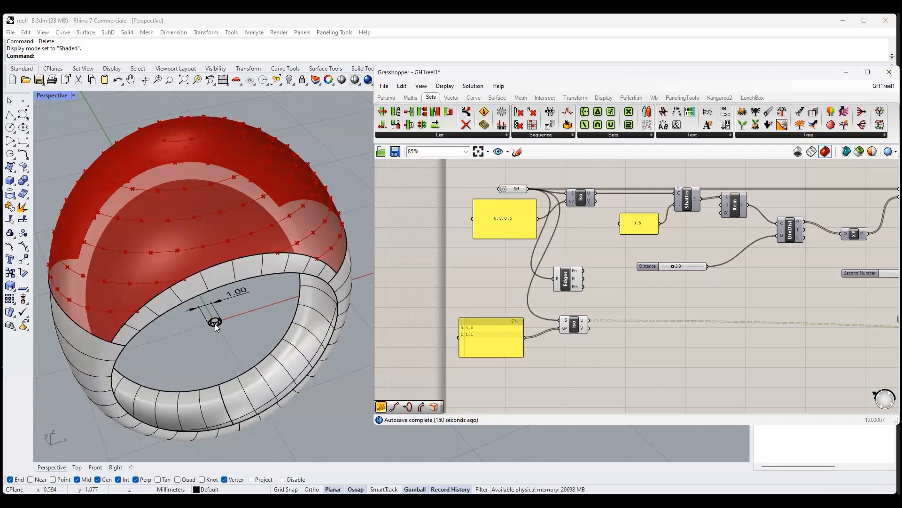
- Add a Brep parameter below the second Iso Curve and reference the 1.00 mm gem at the ring's centre
{"action": "scroll", "coordinate": [217, 322], "scroll_direction": "up", "scroll_amount": 3}
{"action": "scroll", "coordinate": [220, 321], "scroll_direction": "up", "scroll_amount": 2}
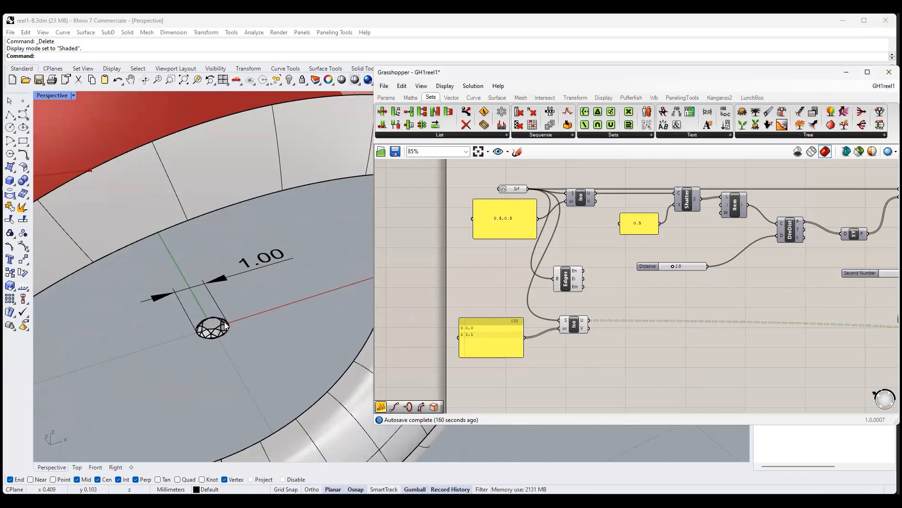
{"action": "right_click_drag", "start_coordinate": [582, 371], "coordinate": [594, 328]}
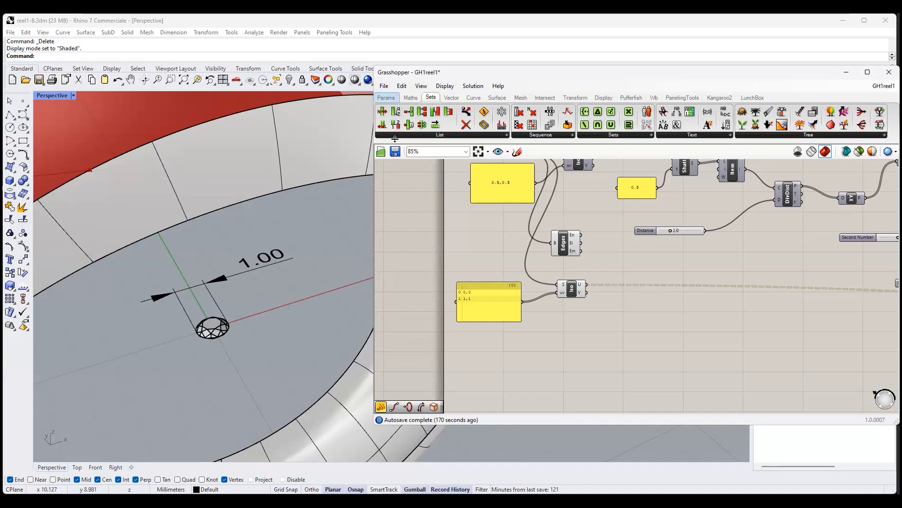
{"action": "left_click", "coordinate": [386, 97]}
{"action": "left_click", "coordinate": [443, 123]}
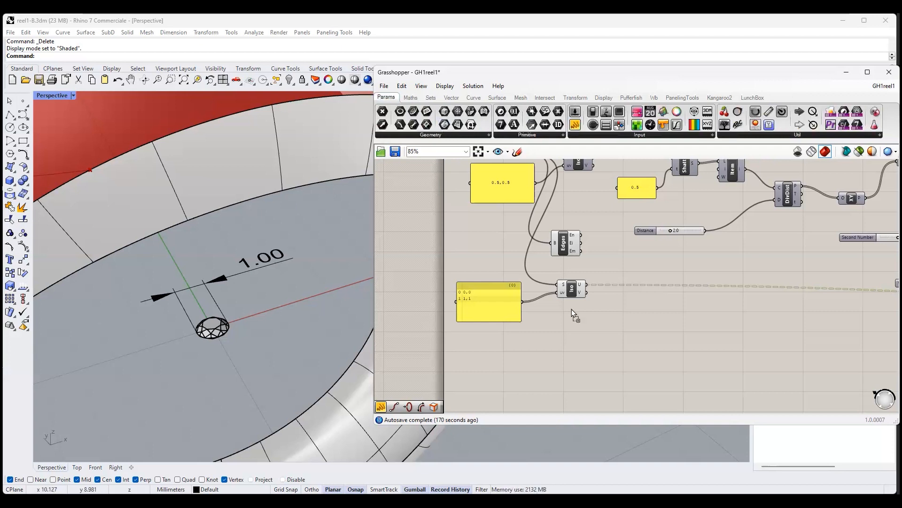
{"action": "left_click", "coordinate": [569, 360]}
{"action": "right_click", "coordinate": [569, 359]}
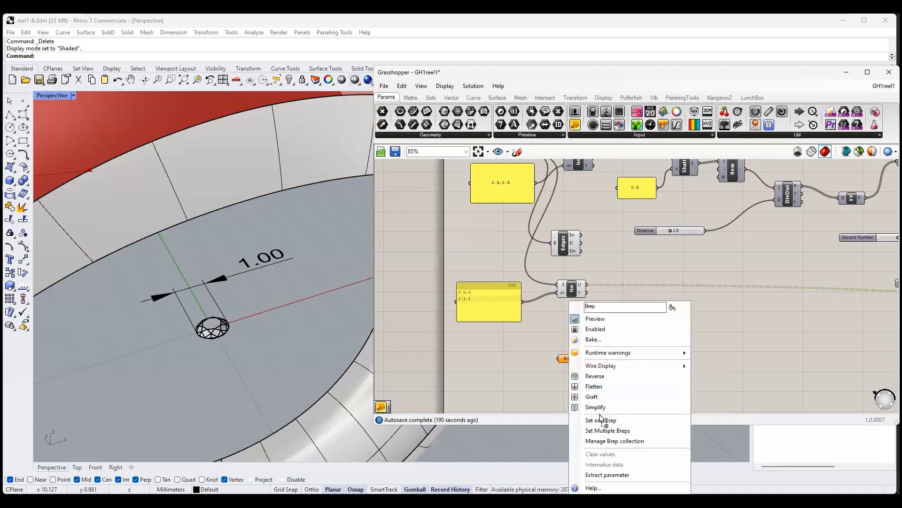
{"action": "left_click", "coordinate": [600, 422]}
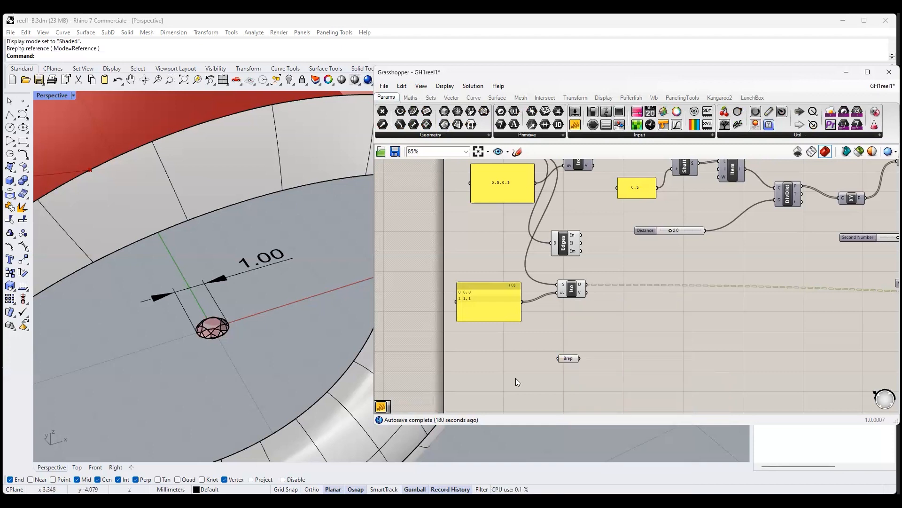
- Add a Scale component beside the Brep parameter and connect the Brep to its G input
{"action": "left_click", "coordinate": [577, 99]}
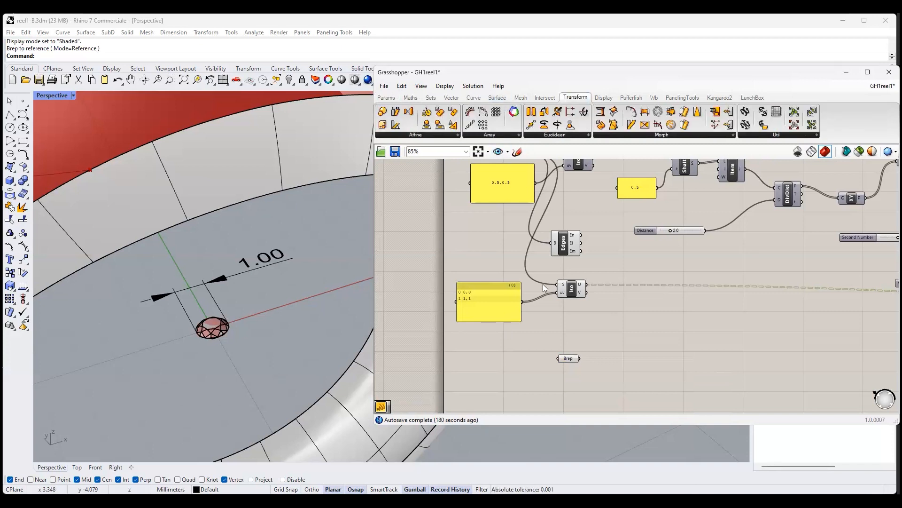
{"action": "left_click", "coordinate": [624, 363]}
{"action": "right_click_drag", "start_coordinate": [596, 384], "coordinate": [571, 358]}
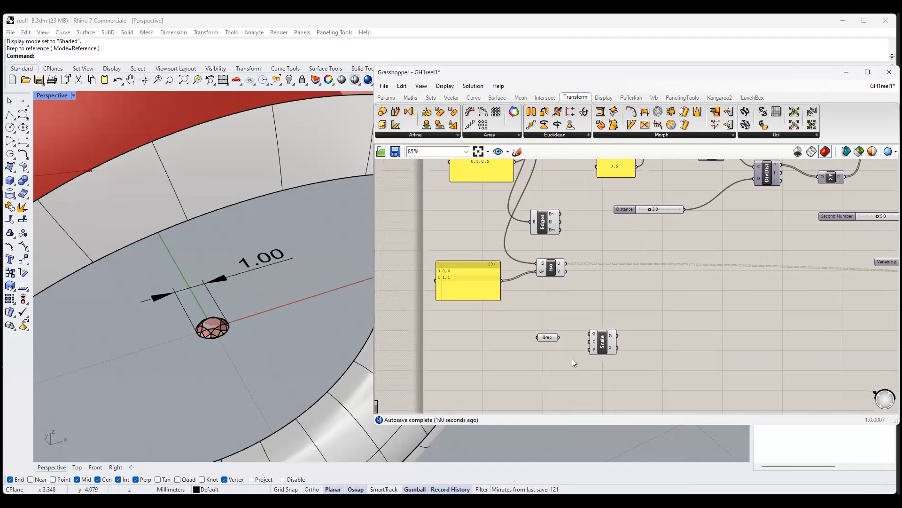
{"action": "scroll", "coordinate": [573, 356], "scroll_direction": "up", "scroll_amount": 3}
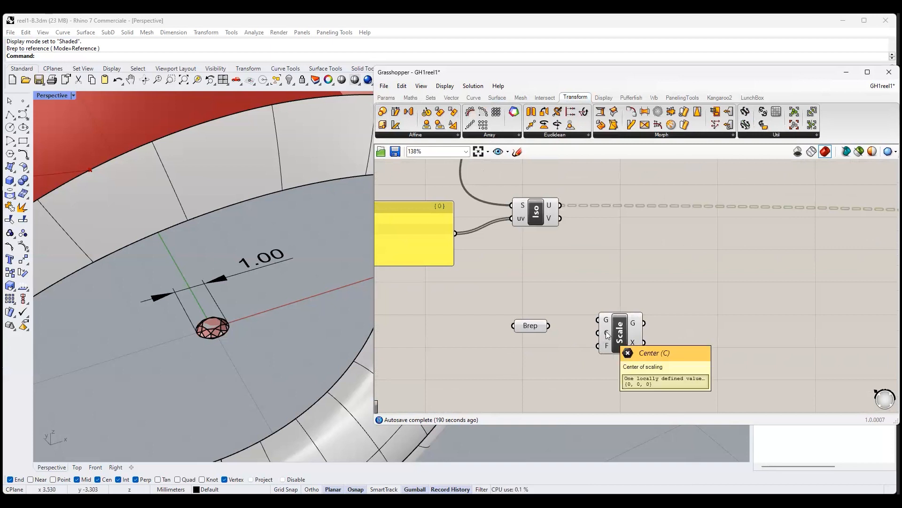
{"action": "left_click_drag", "start_coordinate": [549, 326], "coordinate": [597, 321]}
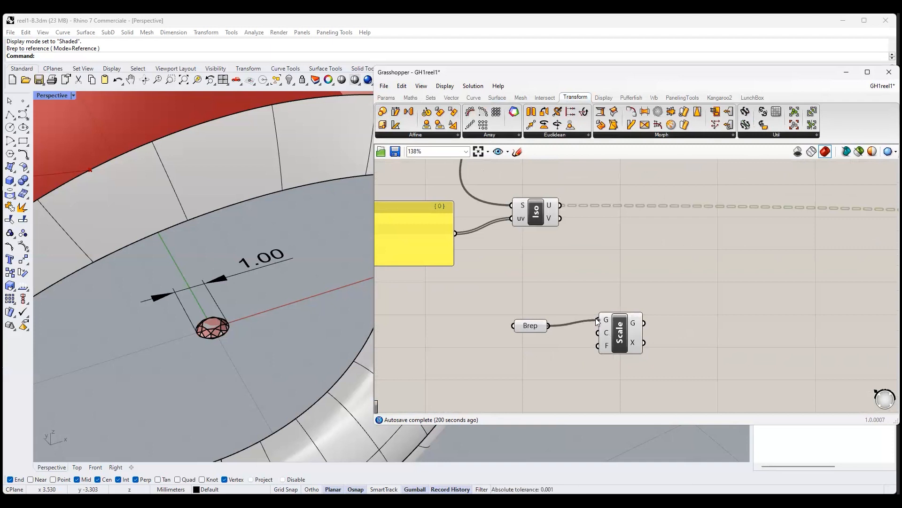
{"action": "double_click", "coordinate": [449, 391]}
{"action": "left_click", "coordinate": [387, 96]}
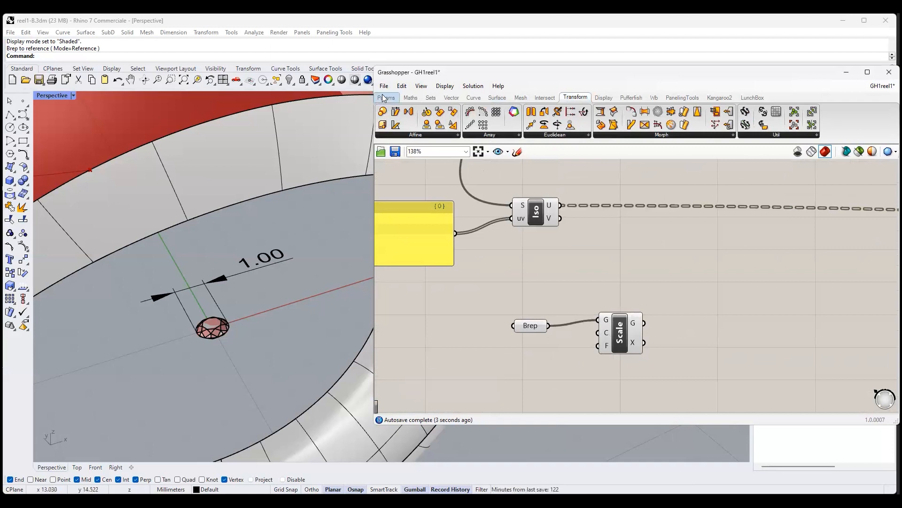
{"action": "left_click", "coordinate": [575, 113]}
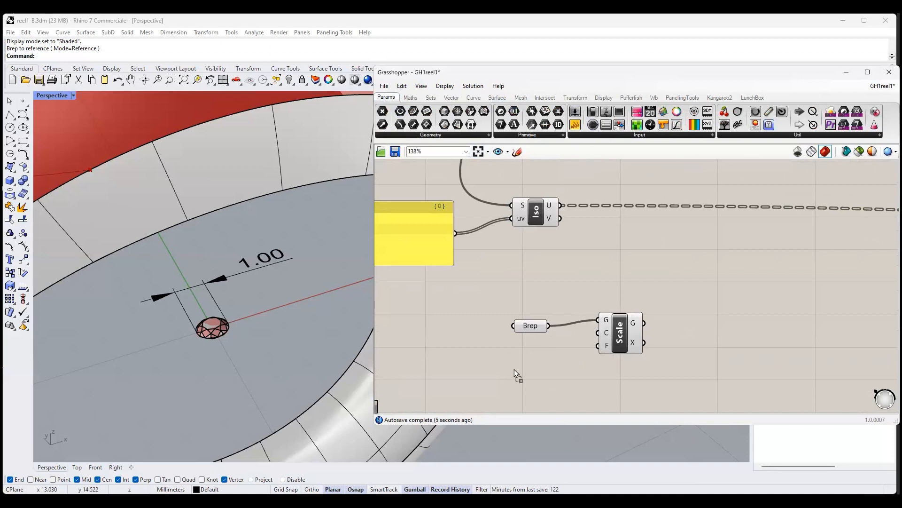
{"action": "left_click", "coordinate": [426, 379]}
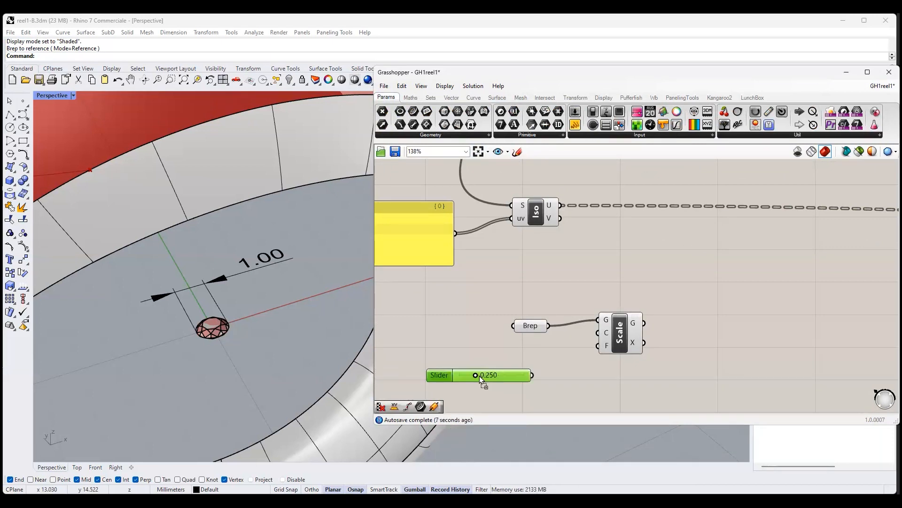
{"action": "key", "text": "Delete"}
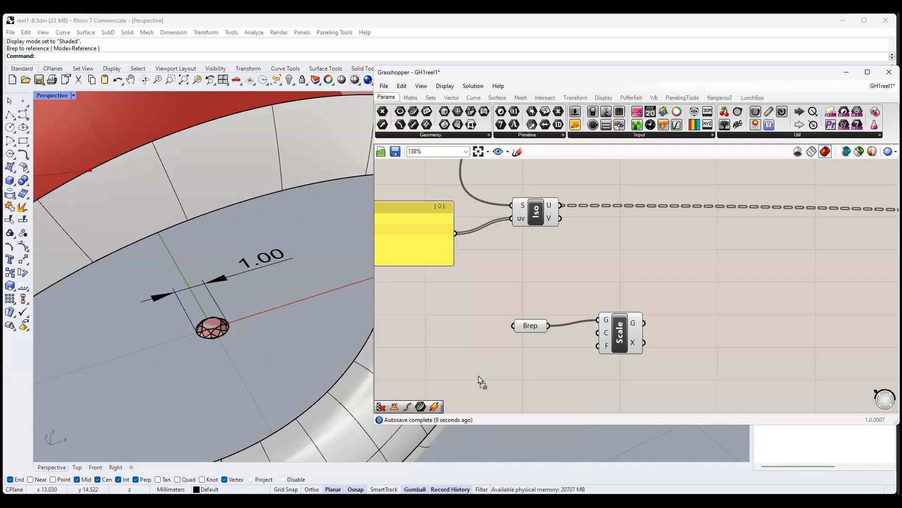
- Add a number slider with a range of 1.0 to 5.0 below the Brep parameter
{"action": "double_click", "coordinate": [479, 376]}
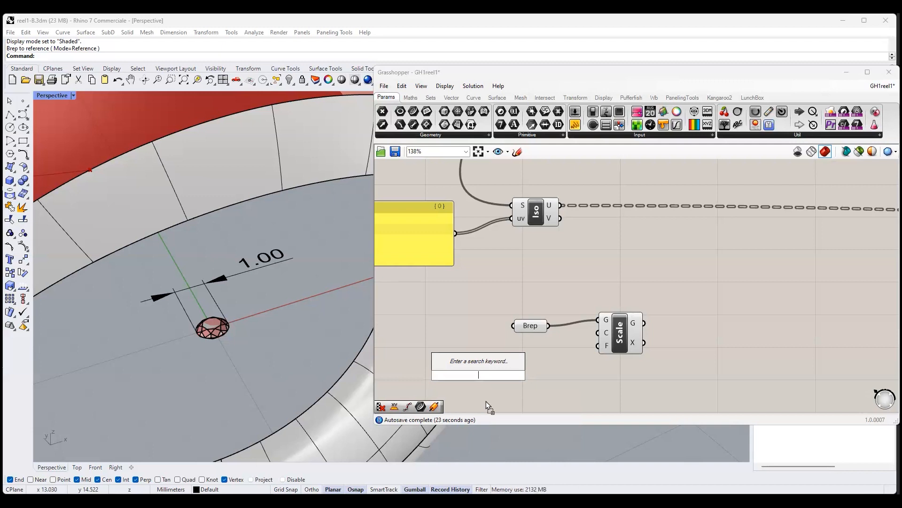
{"action": "type", "text": "1.0"}
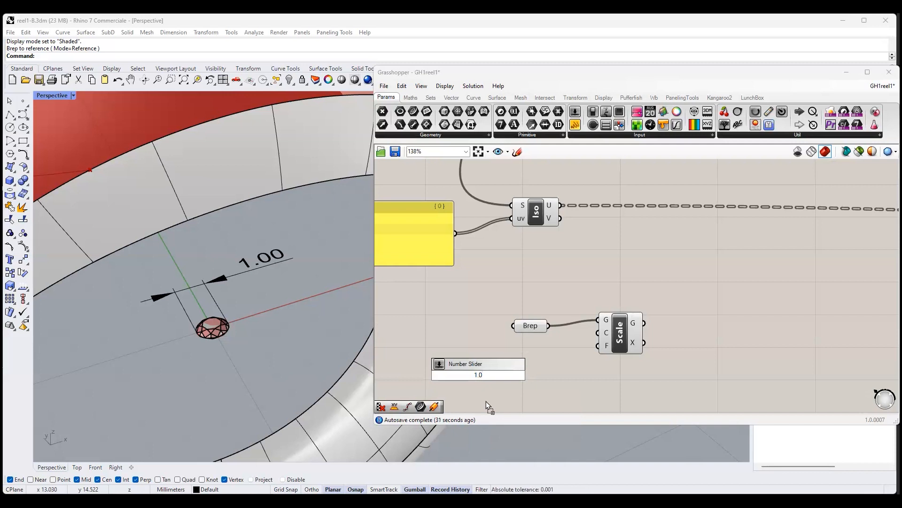
{"action": "type", "text": "<"}
{"action": "type", "text": "5.0"}
{"action": "key", "text": "Return"}
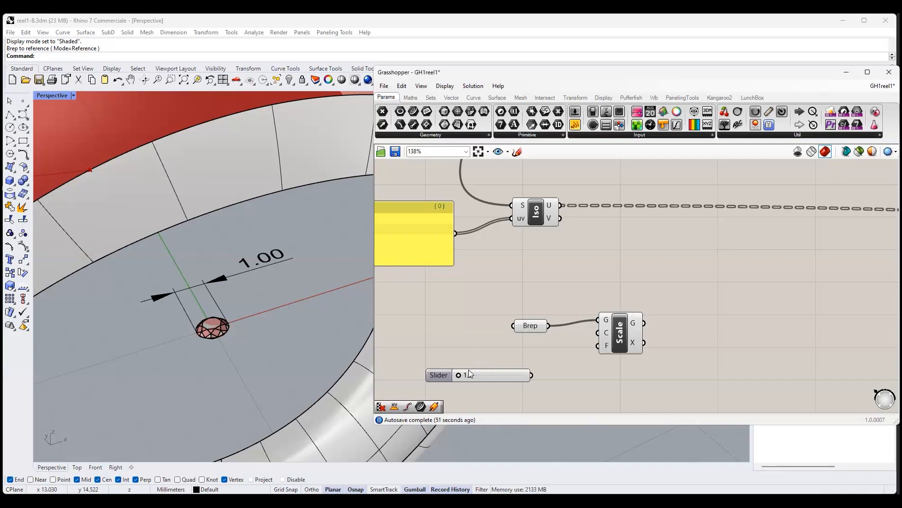
- Connect the new slider to the Scale component's F input and set the factor to 1.5
{"action": "left_click_drag", "start_coordinate": [478, 373], "coordinate": [463, 356]}
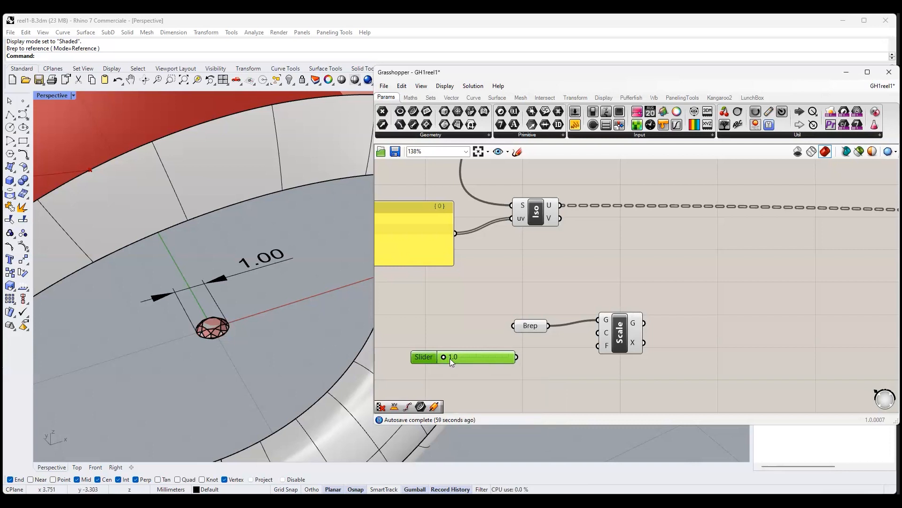
{"action": "left_click_drag", "start_coordinate": [516, 358], "coordinate": [597, 346]}
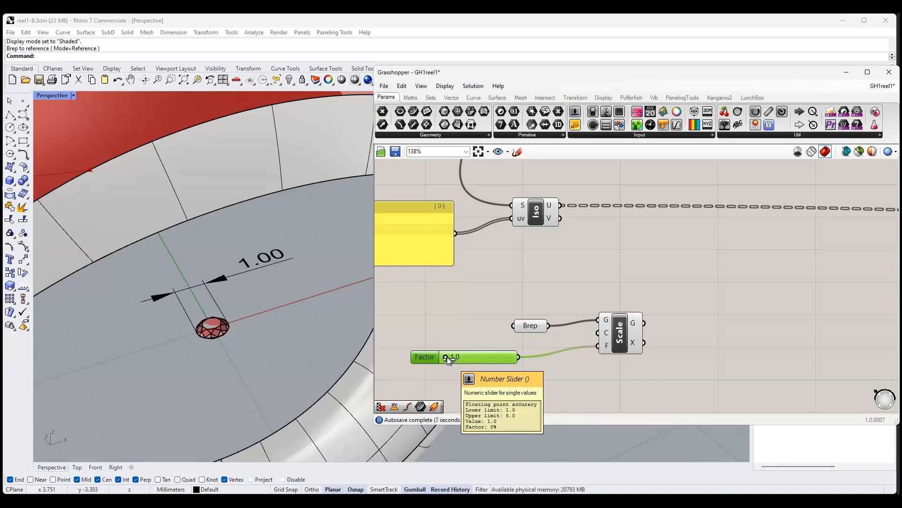
{"action": "left_click_drag", "start_coordinate": [447, 356], "coordinate": [456, 360]}
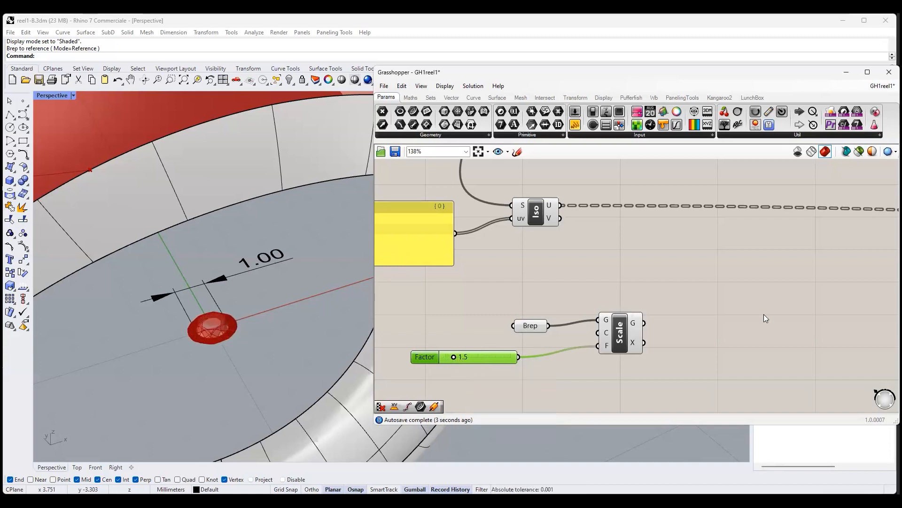
- Move the Brep parameter slightly away from the Scale component and turn off its preview
{"action": "left_click_drag", "start_coordinate": [530, 326], "coordinate": [515, 313]}
{"action": "right_click", "coordinate": [520, 315]}
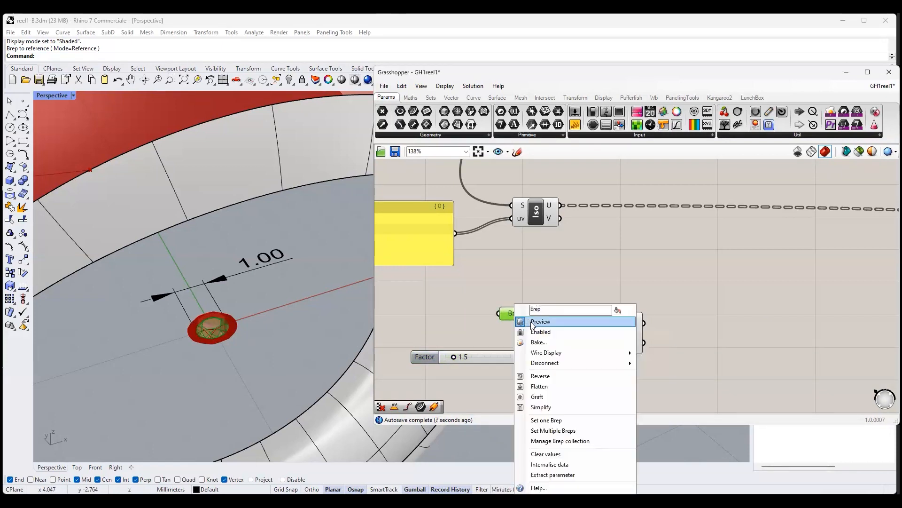
{"action": "left_click", "coordinate": [520, 320]}
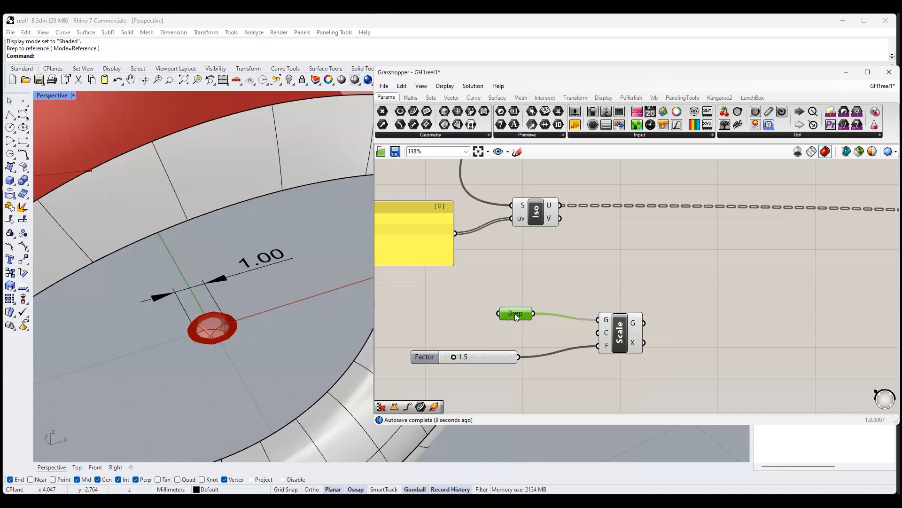
{"action": "right_click", "coordinate": [514, 313]}
{"action": "left_click", "coordinate": [535, 327]}
{"action": "left_click", "coordinate": [457, 313]}
{"action": "right_click", "coordinate": [520, 315]}
{"action": "left_click", "coordinate": [536, 318]}
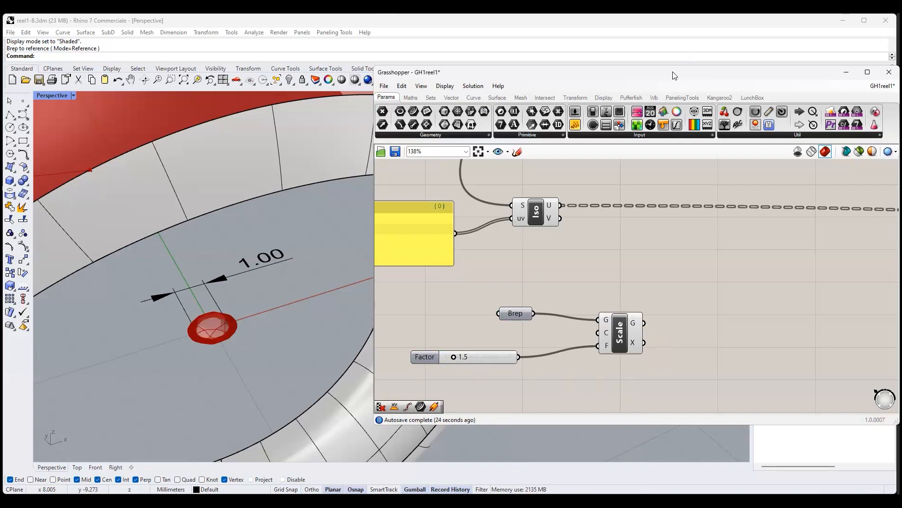
- Add a Surface Closest Point component beside the Scale component
{"action": "left_click_drag", "start_coordinate": [647, 76], "coordinate": [447, 76]}
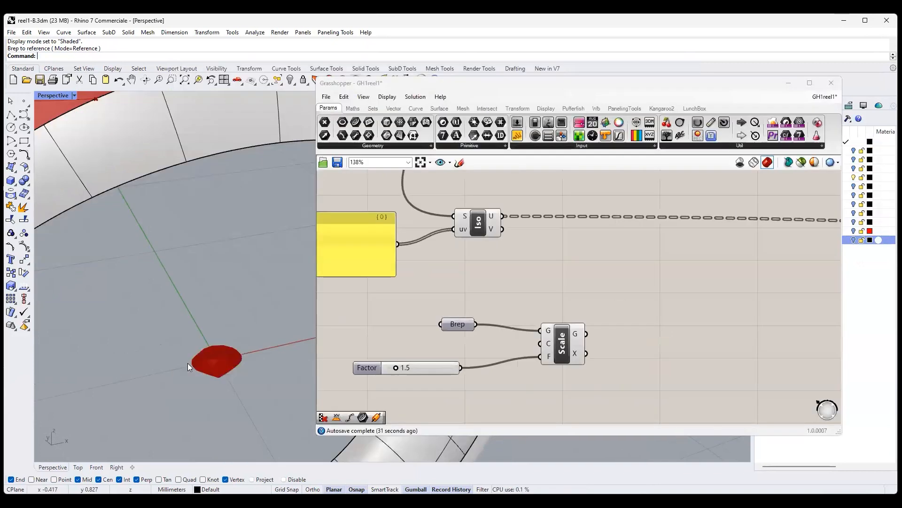
{"action": "scroll", "coordinate": [507, 308], "scroll_direction": "down", "scroll_amount": 2}
{"action": "scroll", "coordinate": [506, 306], "scroll_direction": "down", "scroll_amount": 1}
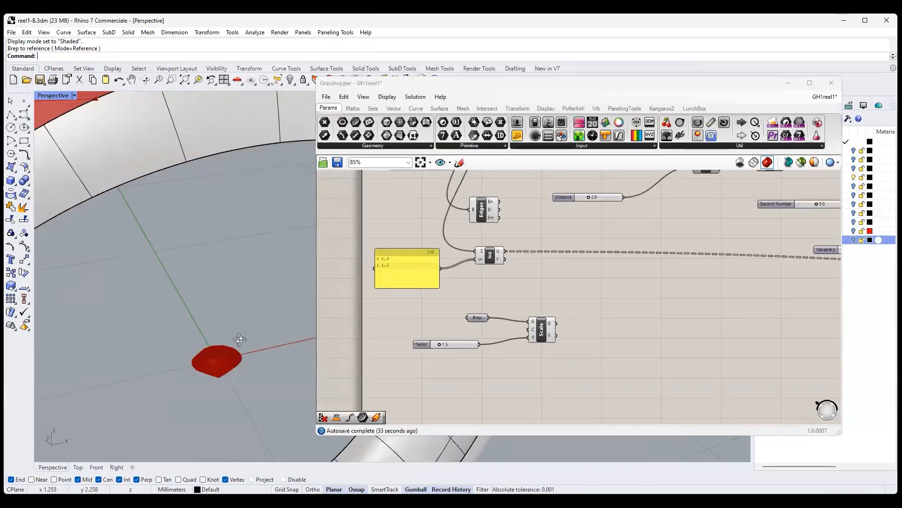
{"action": "scroll", "coordinate": [253, 332], "scroll_direction": "down", "scroll_amount": 3}
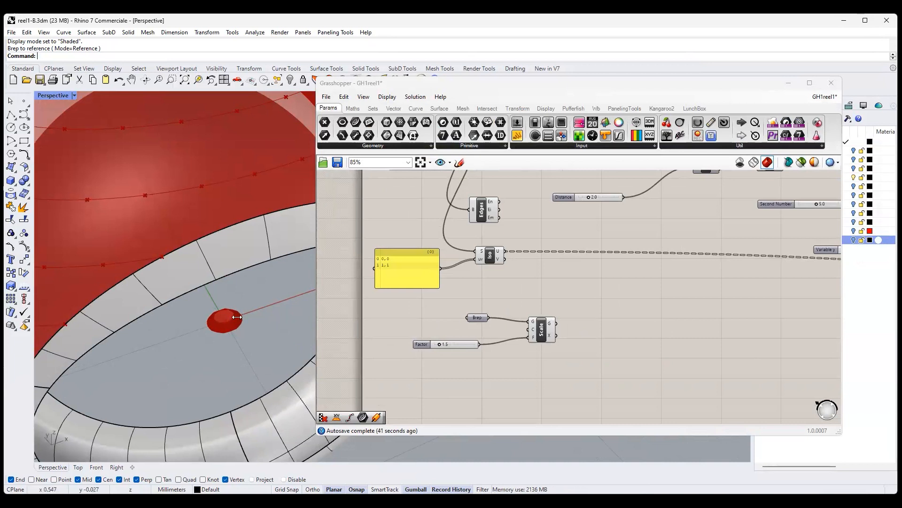
{"action": "scroll", "coordinate": [236, 317], "scroll_direction": "down", "scroll_amount": 2}
{"action": "scroll", "coordinate": [237, 317], "scroll_direction": "down", "scroll_amount": 3}
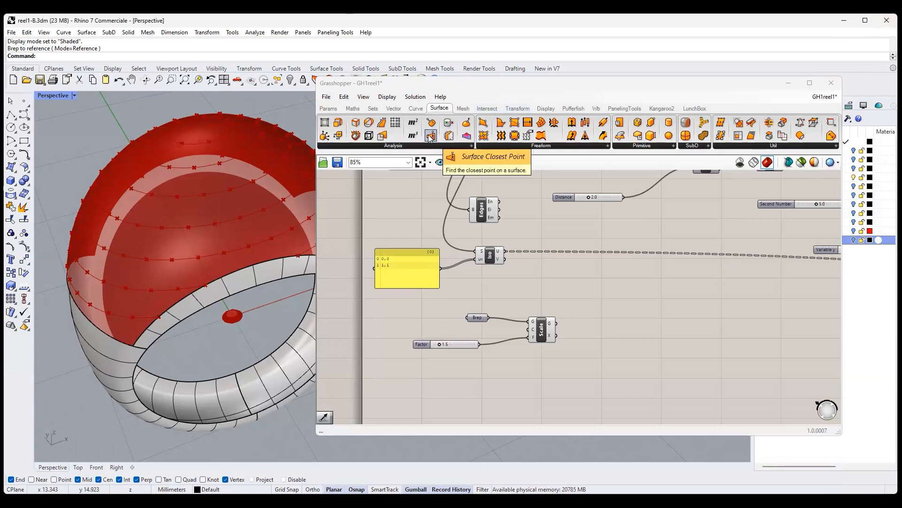
{"action": "left_click_drag", "start_coordinate": [430, 136], "coordinate": [601, 310]}
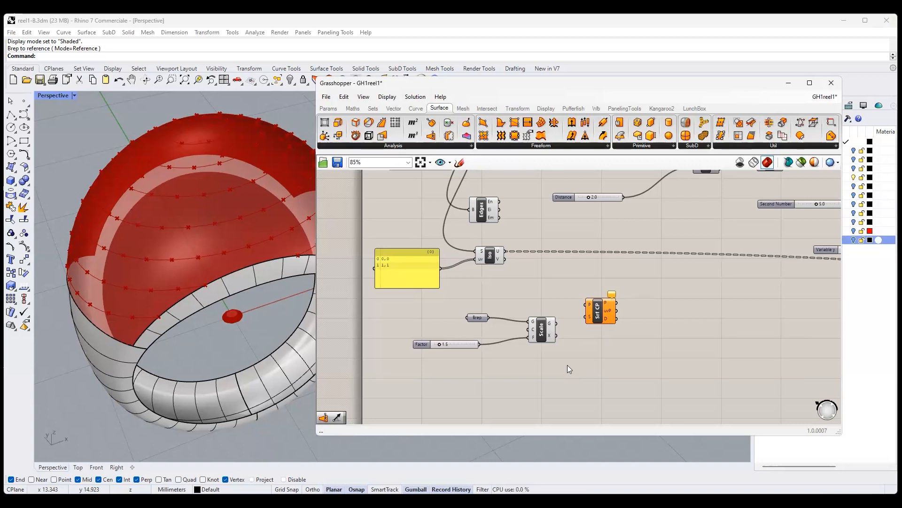
- Connect the ring's Surface parameter to the S input of Surface Closest Point
{"action": "scroll", "coordinate": [567, 364], "scroll_direction": "down", "scroll_amount": 2}
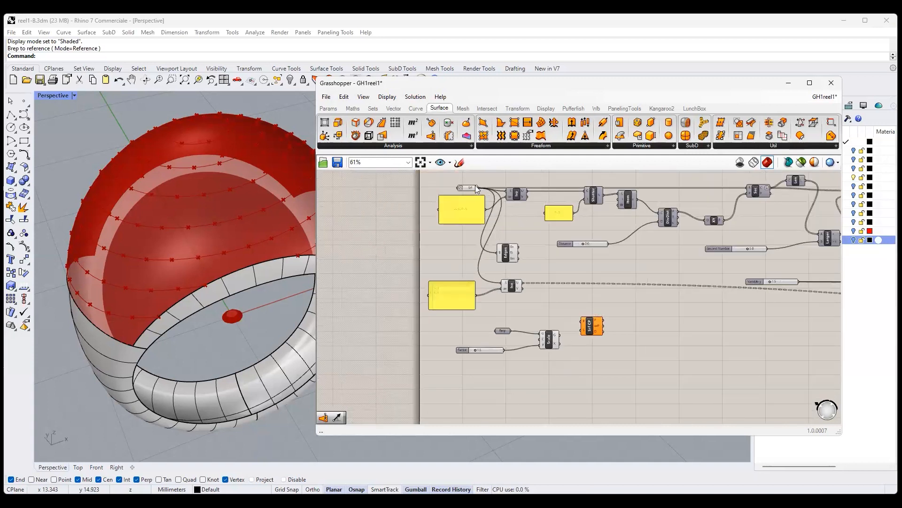
{"action": "mouse_move", "coordinate": [477, 188]}
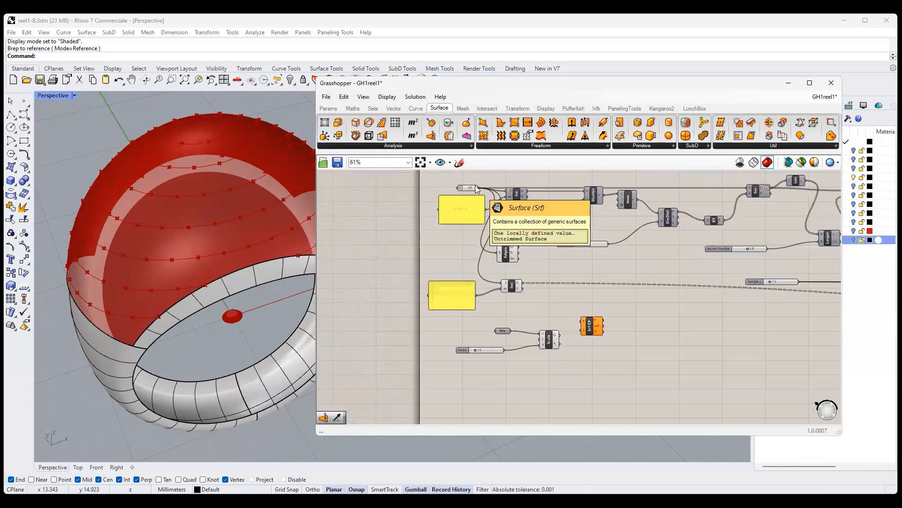
{"action": "left_click_drag", "start_coordinate": [484, 191], "coordinate": [577, 332]}
{"action": "scroll", "coordinate": [459, 361], "scroll_direction": "down", "scroll_amount": 6}
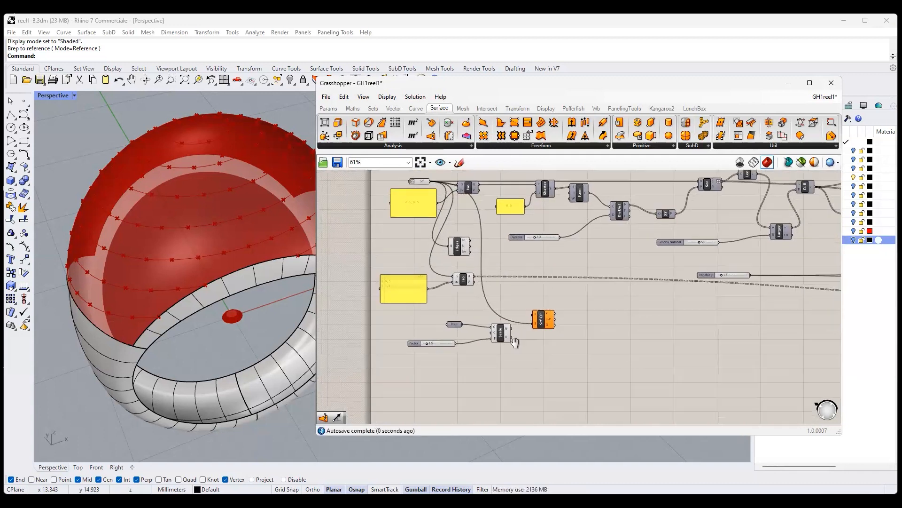
- Move Surface Closest Point below the Cull component and connect the culled points to its P input
{"action": "scroll", "coordinate": [457, 363], "scroll_direction": "down", "scroll_amount": 1}
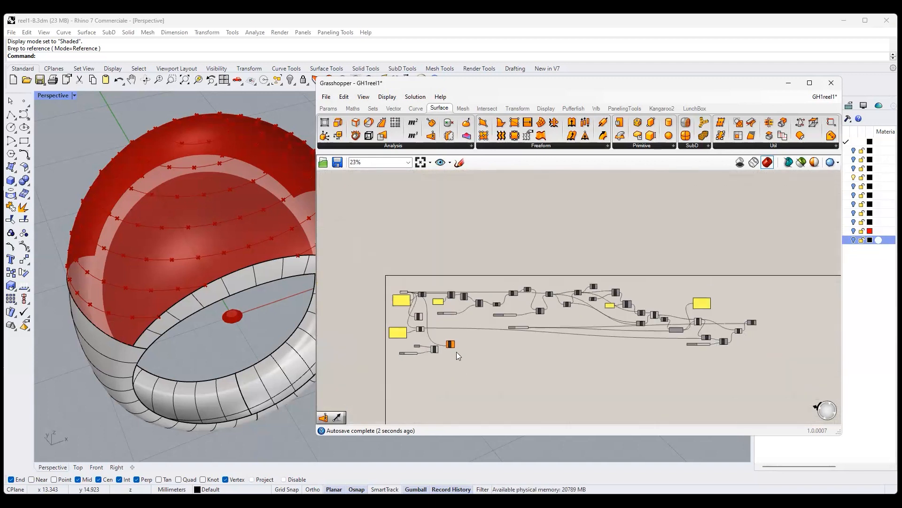
{"action": "left_click_drag", "start_coordinate": [451, 344], "coordinate": [738, 374]}
{"action": "scroll", "coordinate": [765, 347], "scroll_direction": "up", "scroll_amount": 9}
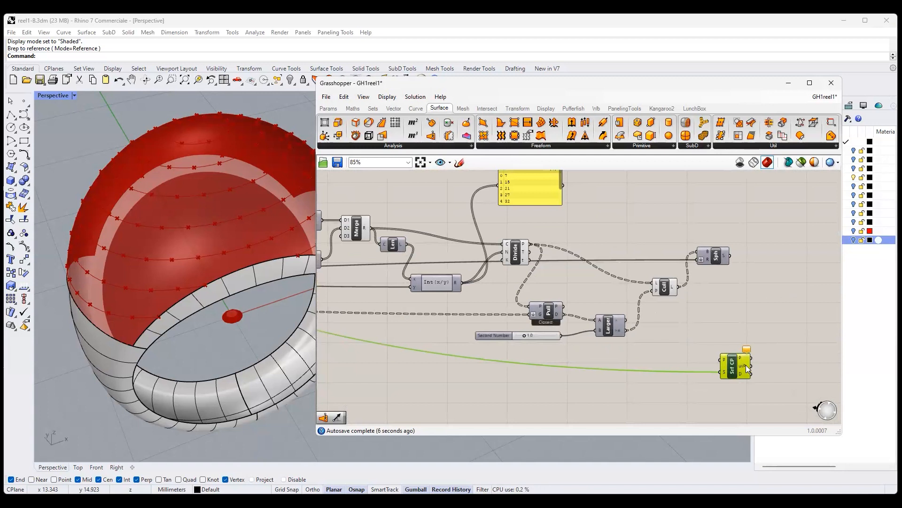
{"action": "left_click_drag", "start_coordinate": [740, 370], "coordinate": [704, 369]}
{"action": "left_click", "coordinate": [663, 283]}
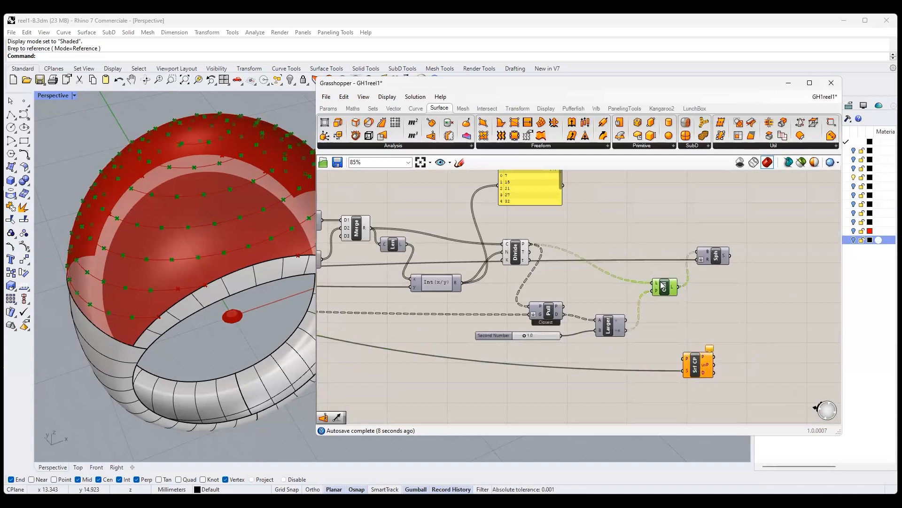
{"action": "left_click_drag", "start_coordinate": [680, 290], "coordinate": [677, 365]}
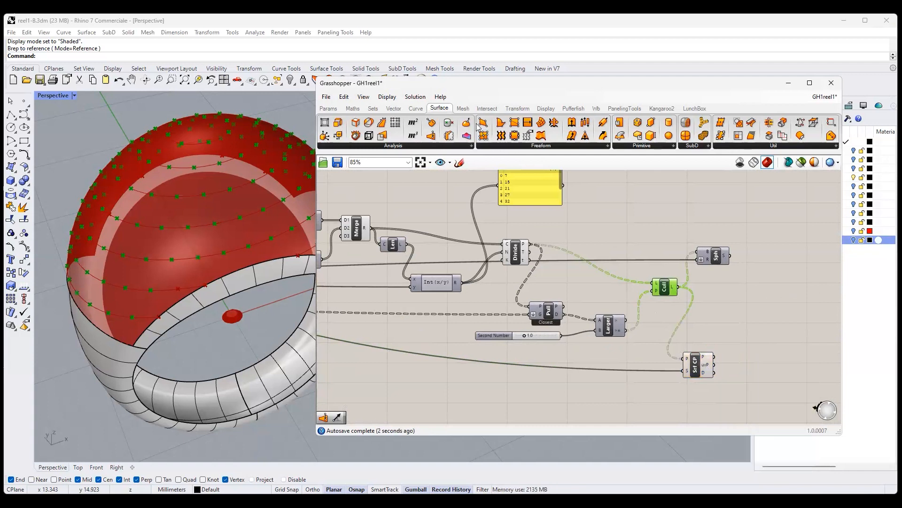
- Add an Evaluate Surface component fed by the uvP output, and insert a relay that branches the surface wire to its S input
{"action": "left_click", "coordinate": [754, 351]}
{"action": "left_click_drag", "start_coordinate": [740, 363], "coordinate": [715, 365]}
{"action": "double_click", "coordinate": [605, 369]}
{"action": "left_click_drag", "start_coordinate": [613, 369], "coordinate": [740, 343]}
{"action": "left_click", "coordinate": [754, 348]}
{"action": "left_click", "coordinate": [533, 384]}
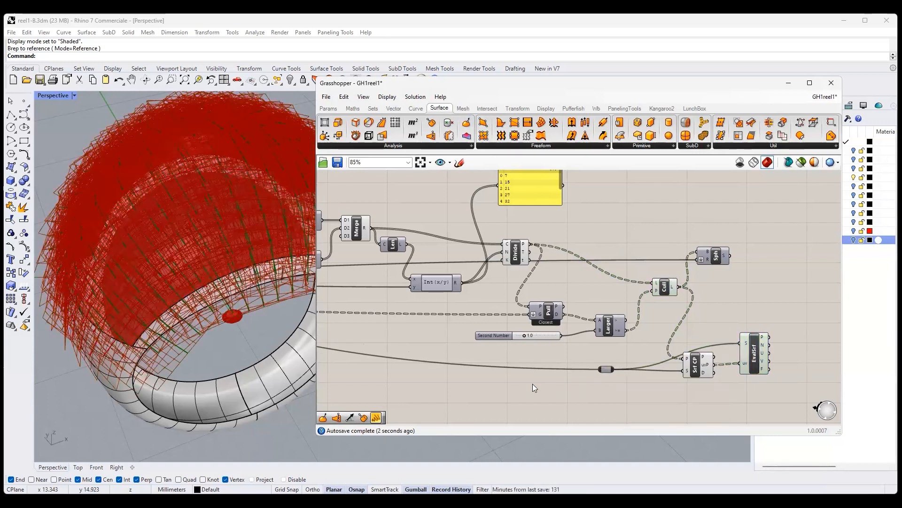
{"action": "left_click", "coordinate": [887, 20]}
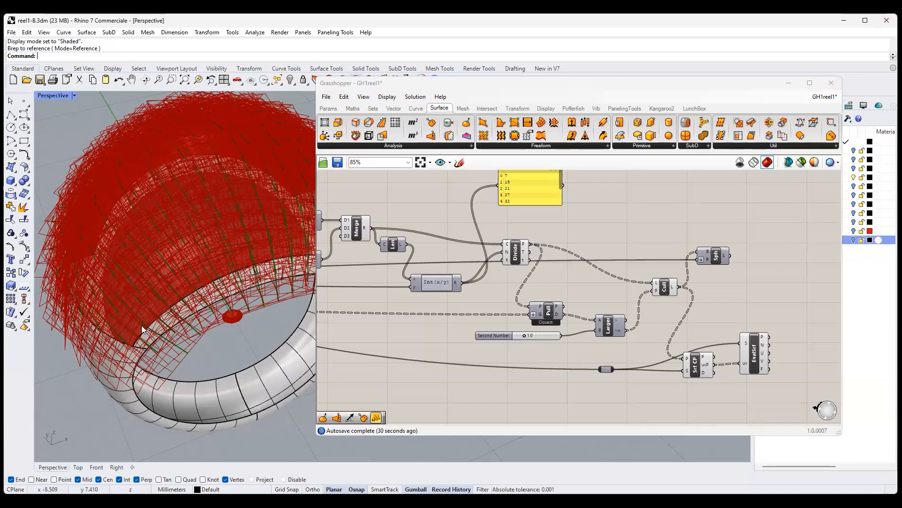
- Add an Orient component beside Evaluate Surface
{"action": "right_click_drag", "start_coordinate": [235, 281], "coordinate": [205, 335]}
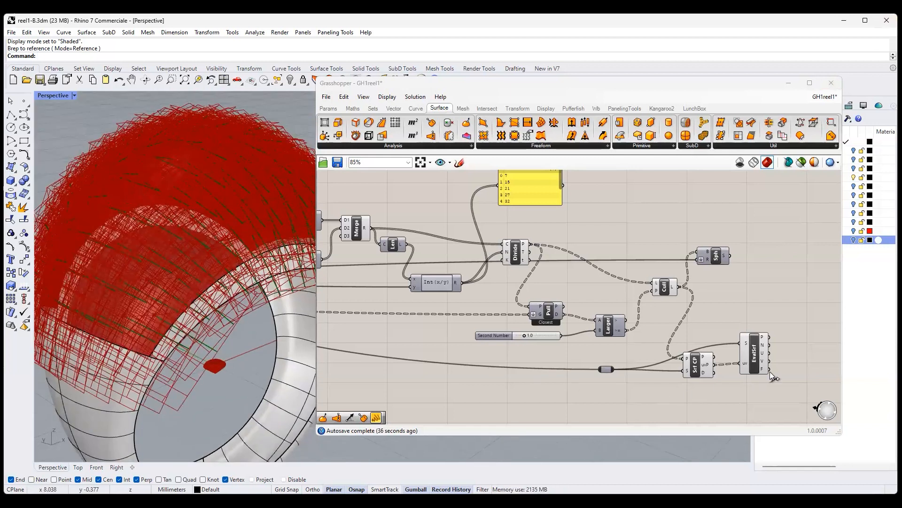
{"action": "mouse_move", "coordinate": [764, 371]}
{"action": "mouse_move", "coordinate": [709, 364]}
{"action": "right_click_drag", "start_coordinate": [241, 367], "coordinate": [220, 357]}
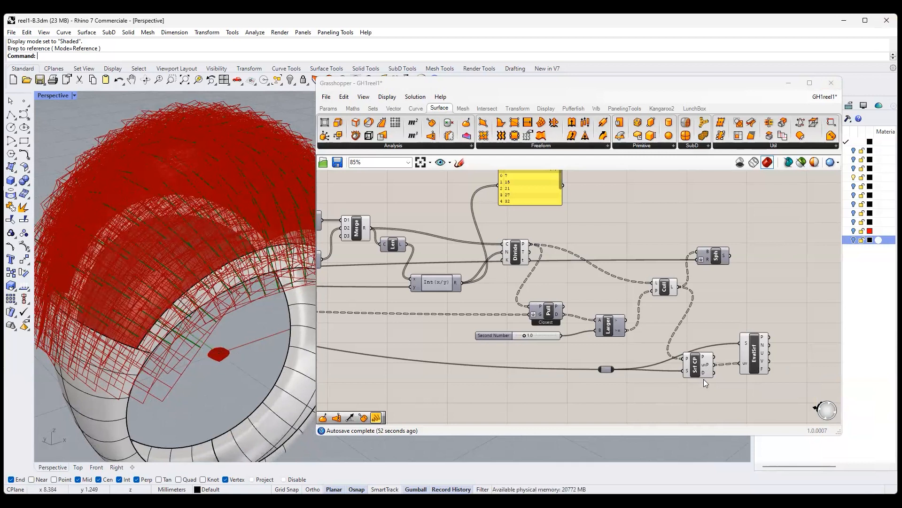
{"action": "right_click_drag", "start_coordinate": [686, 371], "coordinate": [656, 348]}
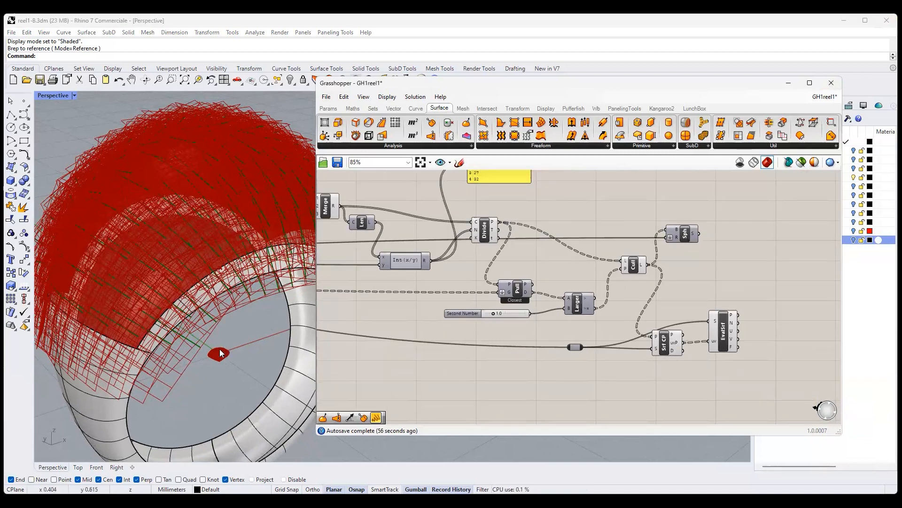
{"action": "left_click", "coordinate": [527, 110]}
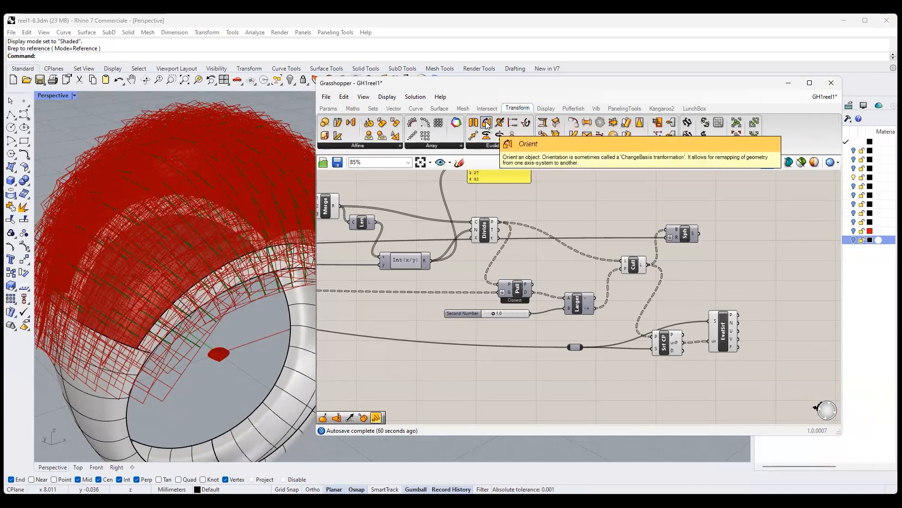
{"action": "left_click_drag", "start_coordinate": [486, 124], "coordinate": [796, 337]}
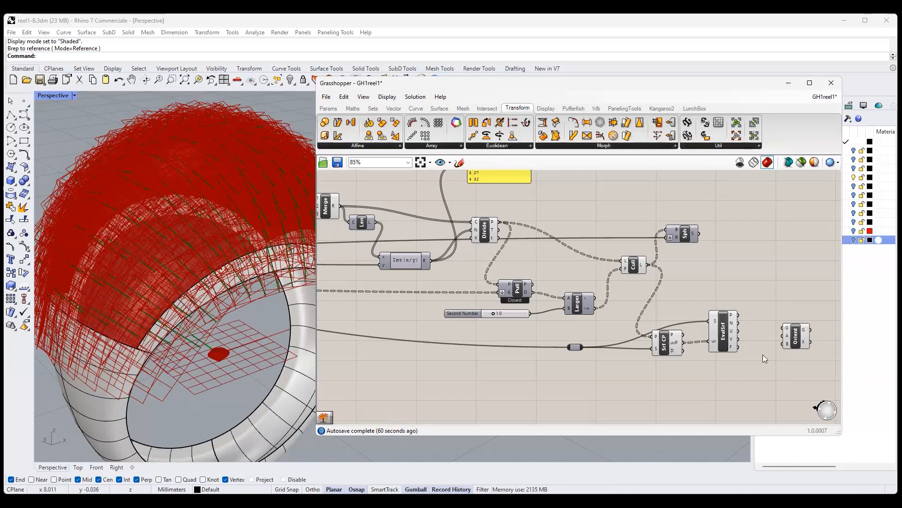
- Connect the Scale component's G output to the G input of Orient
{"action": "scroll", "coordinate": [763, 355], "scroll_direction": "down", "scroll_amount": 2}
{"action": "scroll", "coordinate": [655, 369], "scroll_direction": "down", "scroll_amount": 1}
{"action": "scroll", "coordinate": [693, 356], "scroll_direction": "down", "scroll_amount": 2}
{"action": "scroll", "coordinate": [693, 356], "scroll_direction": "down", "scroll_amount": 3}
{"action": "right_click_drag", "start_coordinate": [423, 367], "coordinate": [540, 366]}
{"action": "scroll", "coordinate": [462, 338], "scroll_direction": "up", "scroll_amount": 4}
{"action": "scroll", "coordinate": [442, 355], "scroll_direction": "up", "scroll_amount": 7}
{"action": "left_click_drag", "start_coordinate": [444, 337], "coordinate": [550, 354]}
{"action": "left_click_drag", "start_coordinate": [843, 354], "coordinate": [751, 299]}
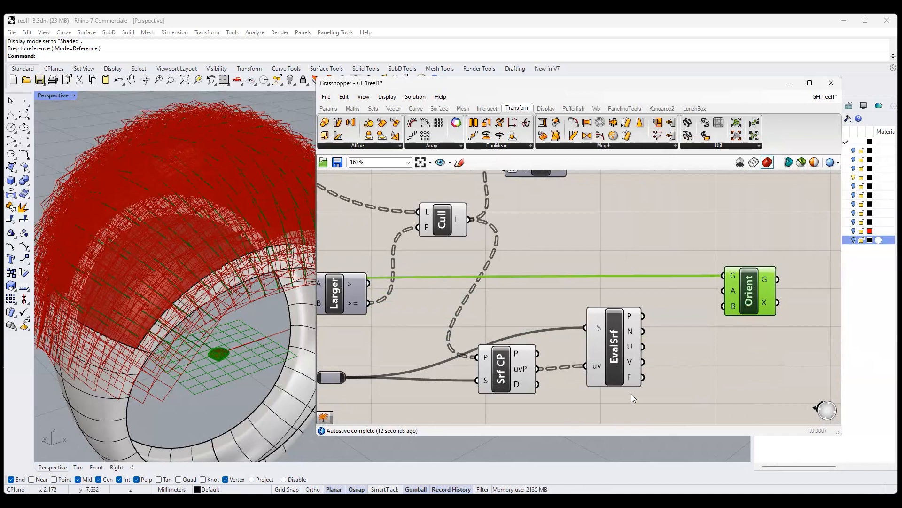
- Connect Evaluate Surface's F output to Orient's B input and turn off the Evaluate Surface preview
{"action": "mouse_move", "coordinate": [734, 304]}
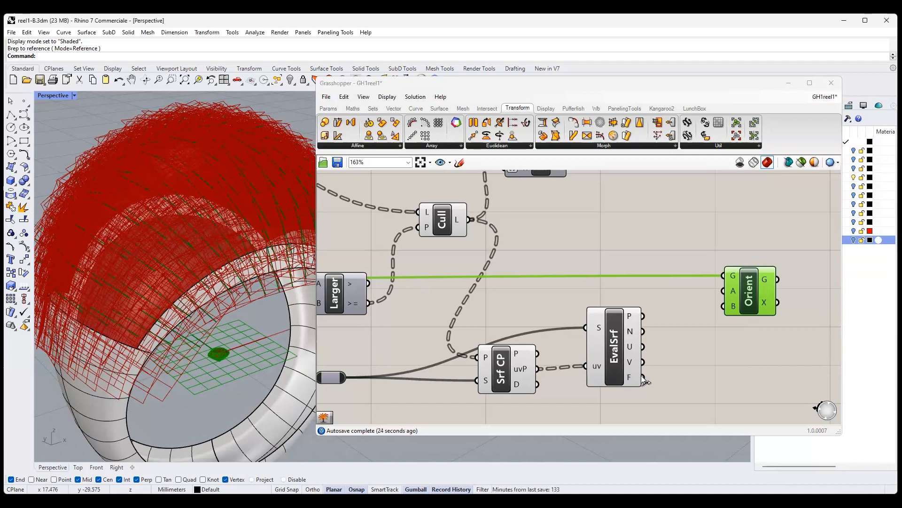
{"action": "left_click_drag", "start_coordinate": [644, 376], "coordinate": [723, 306]}
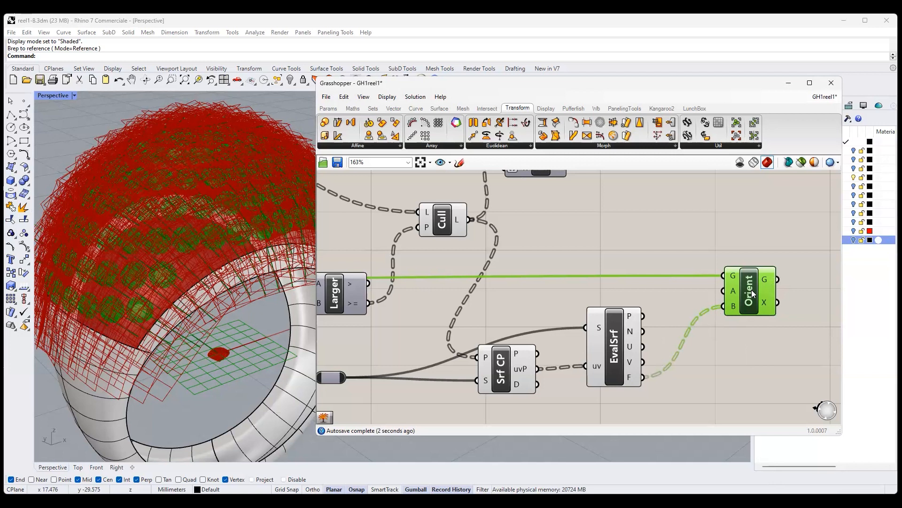
{"action": "right_click", "coordinate": [615, 341]}
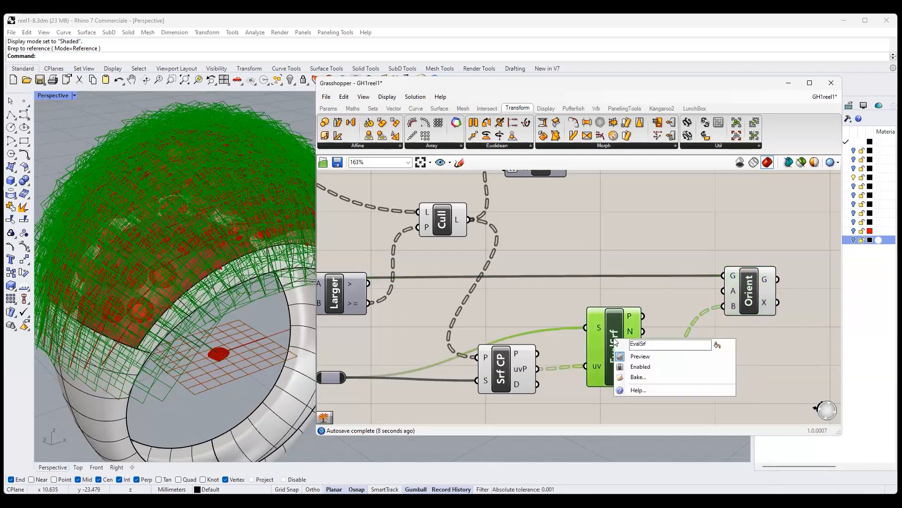
{"action": "left_click", "coordinate": [640, 356]}
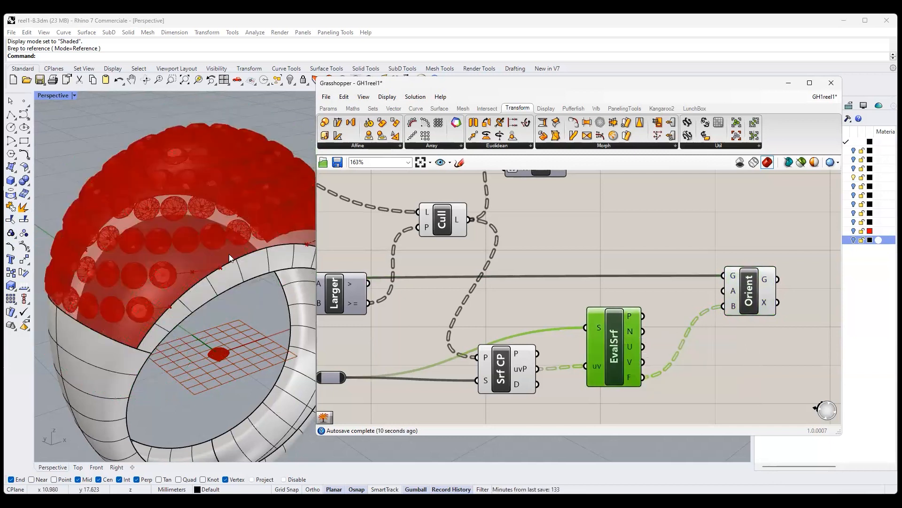
{"action": "right_click_drag", "start_coordinate": [234, 320], "coordinate": [220, 270]}
{"action": "scroll", "coordinate": [208, 322], "scroll_direction": "down", "scroll_amount": 3}
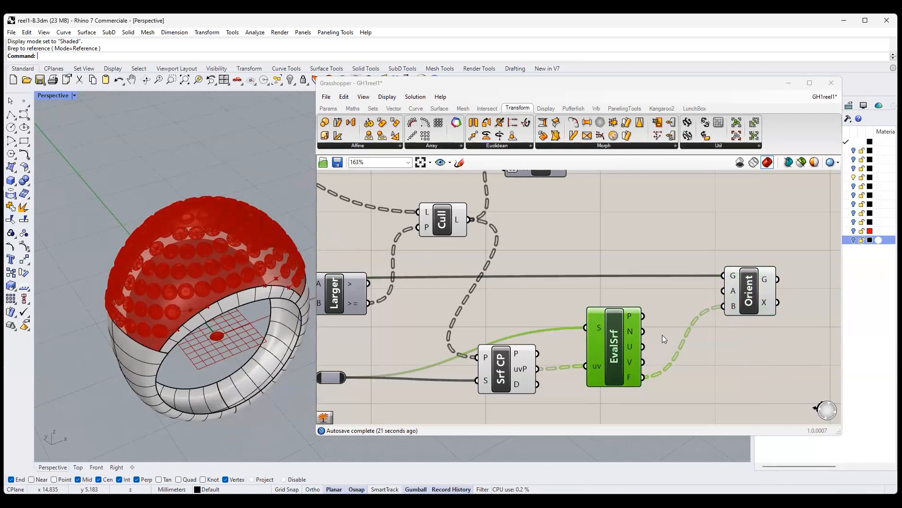
{"action": "right_click_drag", "start_coordinate": [245, 170], "coordinate": [263, 235]}
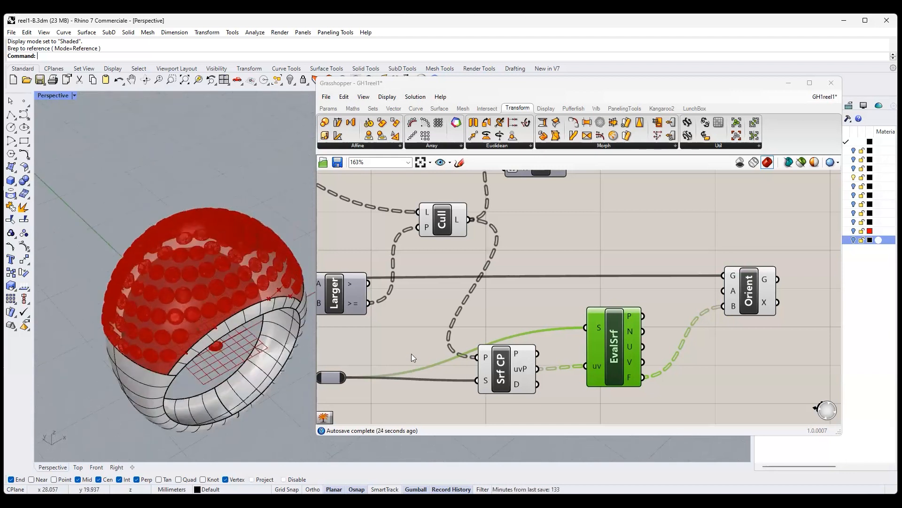
- Turn on the upper srf layer and shift the Grasshopper window aside so the ring is in view
{"action": "right_click_drag", "start_coordinate": [508, 362], "coordinate": [822, 240]}
{"action": "scroll", "coordinate": [437, 257], "scroll_direction": "down", "scroll_amount": 2}
{"action": "scroll", "coordinate": [558, 341], "scroll_direction": "down", "scroll_amount": 4}
{"action": "scroll", "coordinate": [464, 289], "scroll_direction": "up", "scroll_amount": 3}
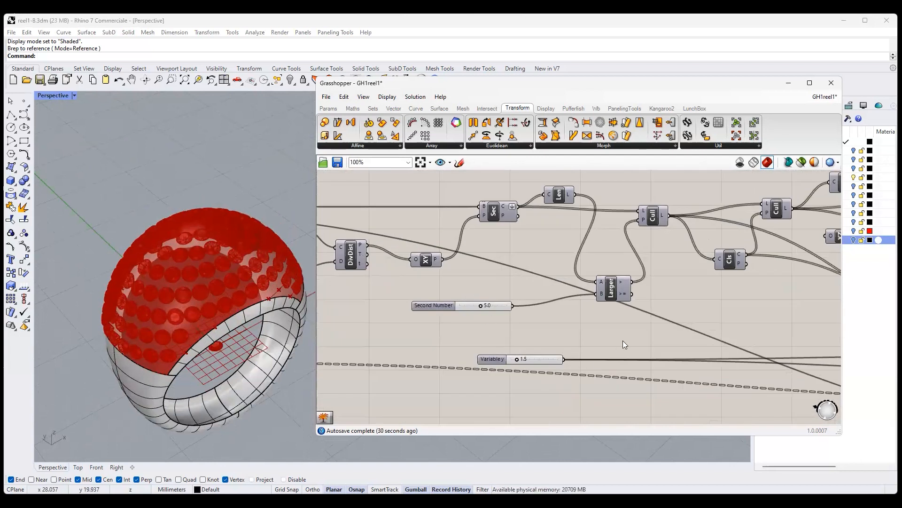
{"action": "scroll", "coordinate": [687, 351], "scroll_direction": "down", "scroll_amount": 3}
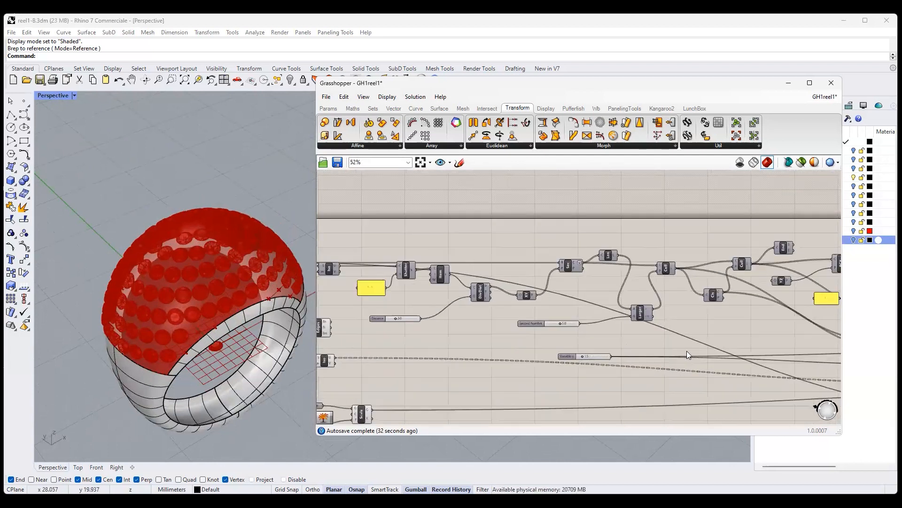
{"action": "scroll", "coordinate": [493, 356], "scroll_direction": "up", "scroll_amount": 3}
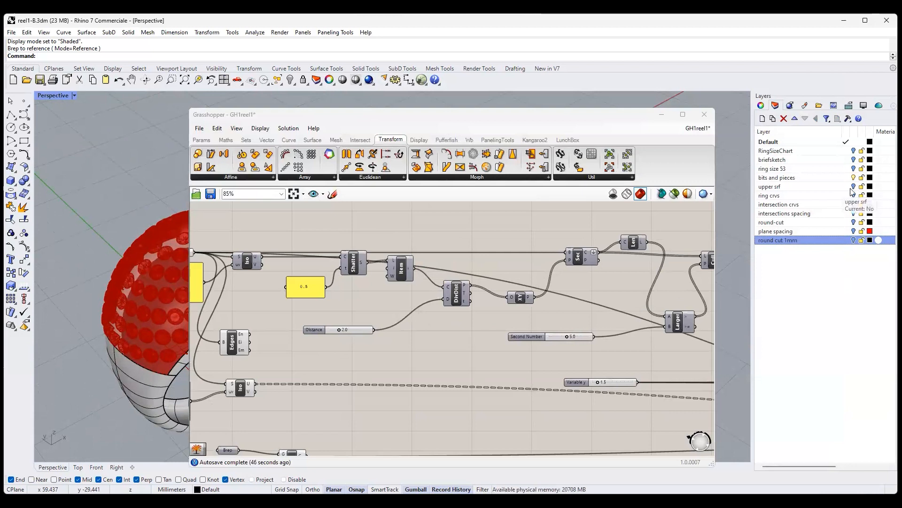
{"action": "left_click", "coordinate": [854, 186]}
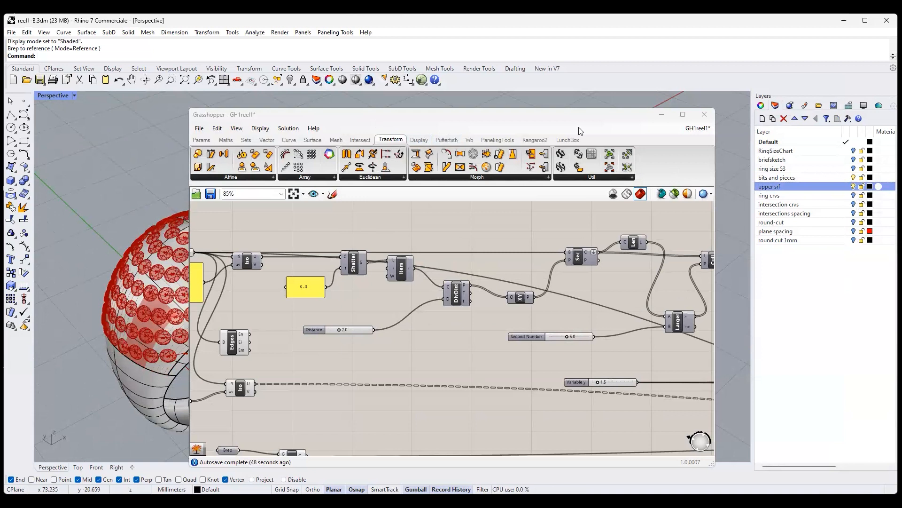
{"action": "left_click_drag", "start_coordinate": [581, 130], "coordinate": [752, 133]}
- Delete the Sphere component connected to the output of the Cull component after Larger
{"action": "right_click_drag", "start_coordinate": [519, 399], "coordinate": [432, 347]}
{"action": "right_click_drag", "start_coordinate": [874, 339], "coordinate": [691, 348]}
{"action": "right_click_drag", "start_coordinate": [877, 355], "coordinate": [757, 354]}
{"action": "right_click_drag", "start_coordinate": [470, 349], "coordinate": [619, 355]}
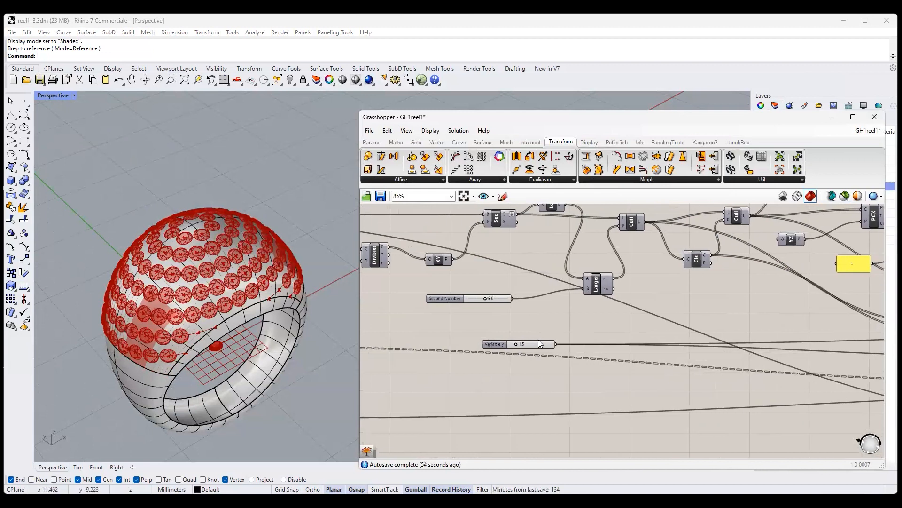
{"action": "scroll", "coordinate": [540, 340], "scroll_direction": "up", "scroll_amount": 4}
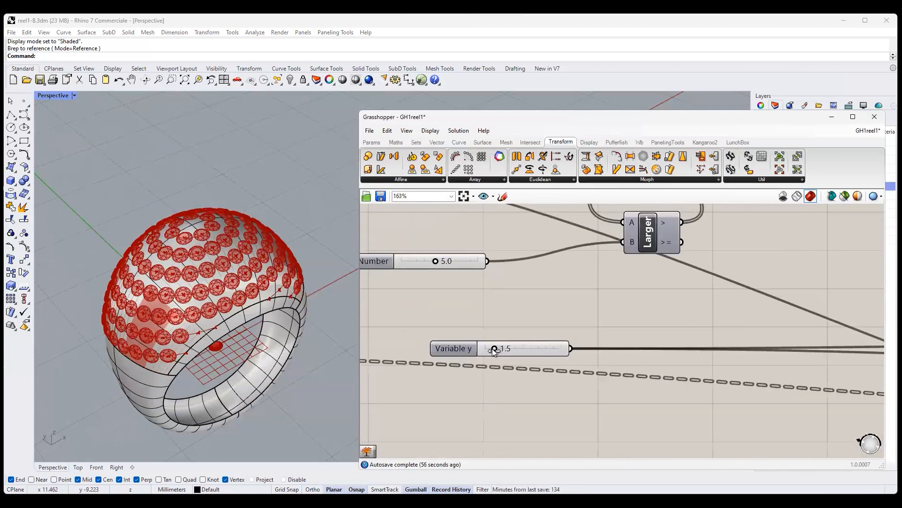
{"action": "scroll", "coordinate": [500, 363], "scroll_direction": "down", "scroll_amount": 6}
{"action": "scroll", "coordinate": [500, 363], "scroll_direction": "up", "scroll_amount": 2}
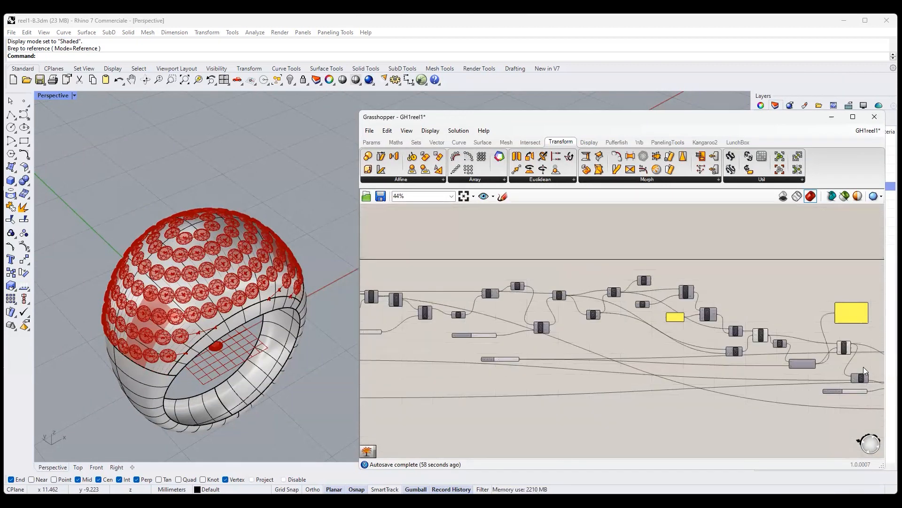
{"action": "scroll", "coordinate": [663, 335], "scroll_direction": "up", "scroll_amount": 1}
{"action": "scroll", "coordinate": [713, 327], "scroll_direction": "up", "scroll_amount": 3}
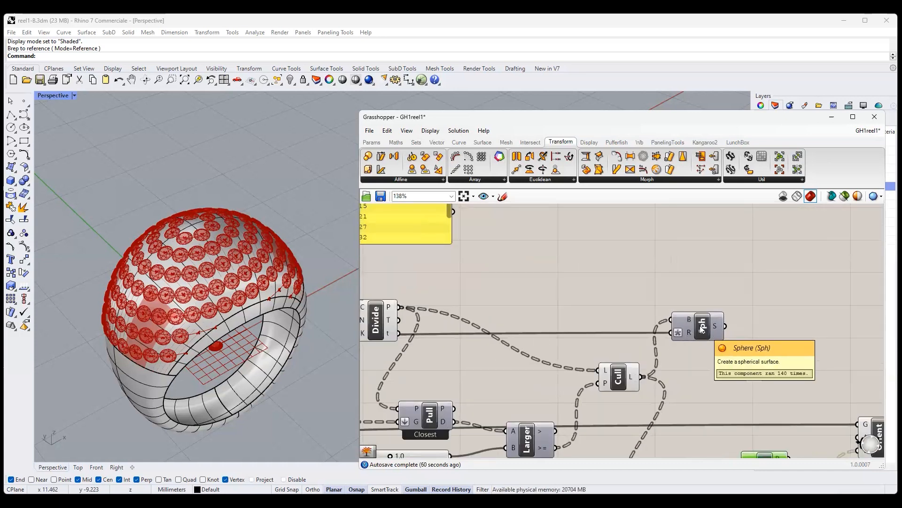
{"action": "left_click", "coordinate": [701, 329]}
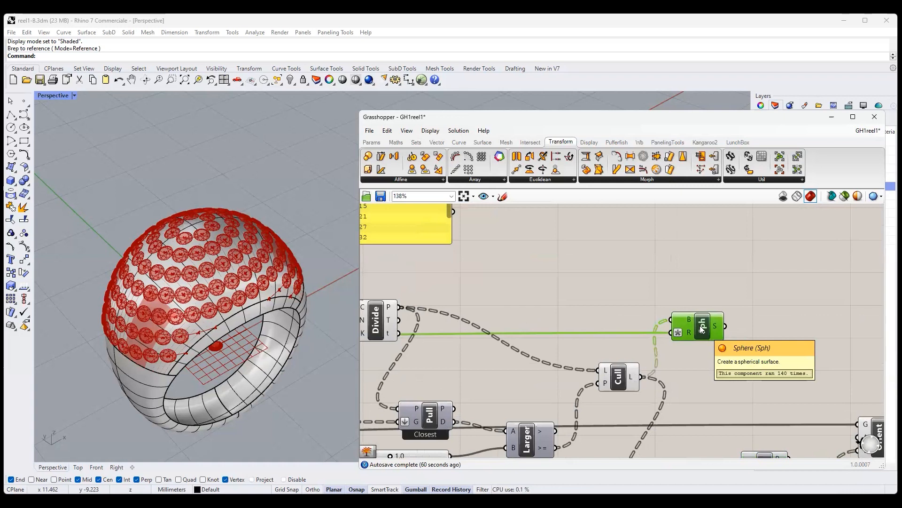
{"action": "key", "text": "Delete"}
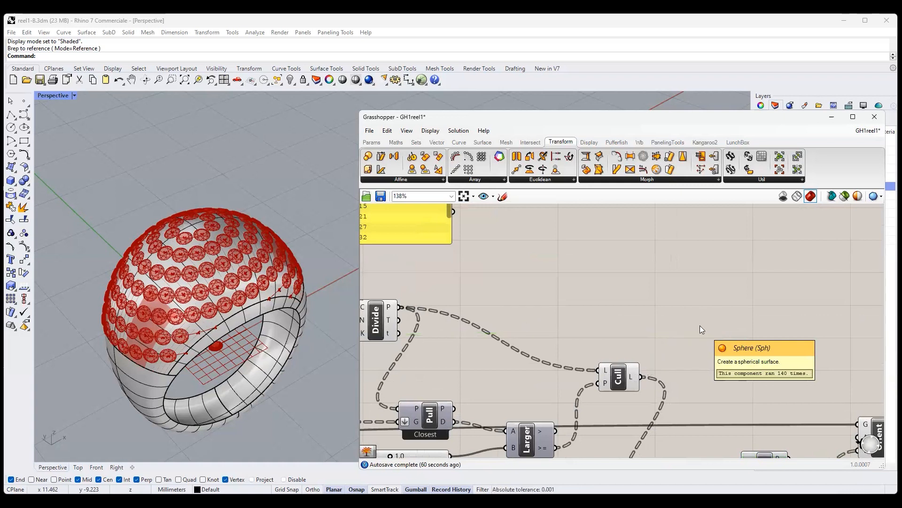
{"action": "scroll", "coordinate": [639, 299], "scroll_direction": "down", "scroll_amount": 4}
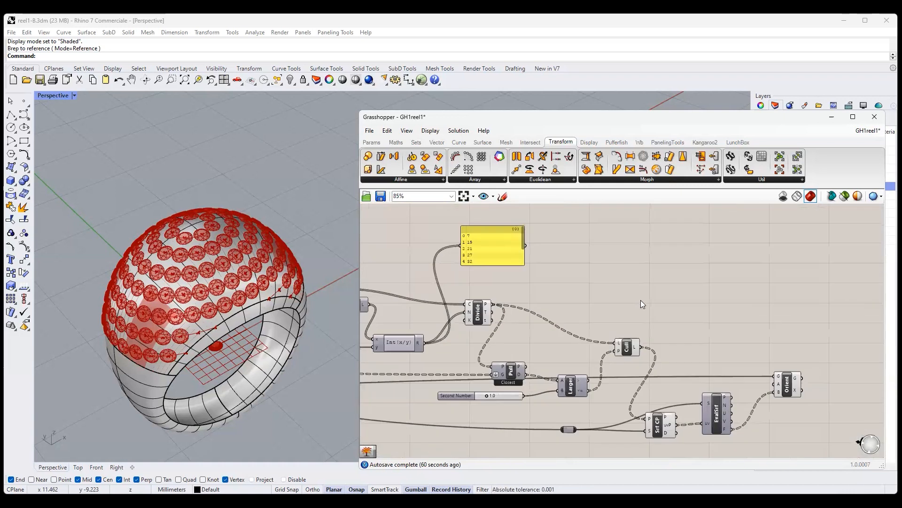
- Highlight the Orient gems and test the Second Number threshold after Pull at 0.5 and 2.5, settling on 0.5
{"action": "left_click", "coordinate": [743, 365]}
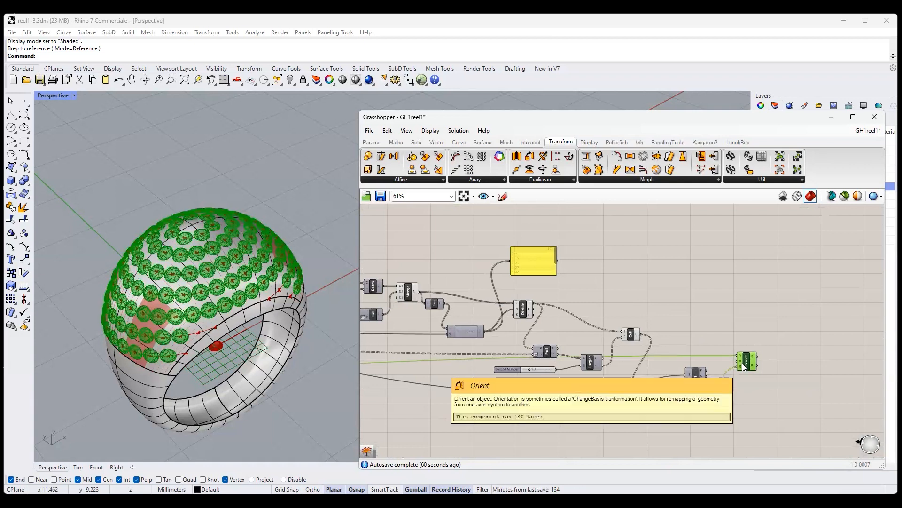
{"action": "scroll", "coordinate": [438, 355], "scroll_direction": "up", "scroll_amount": 2}
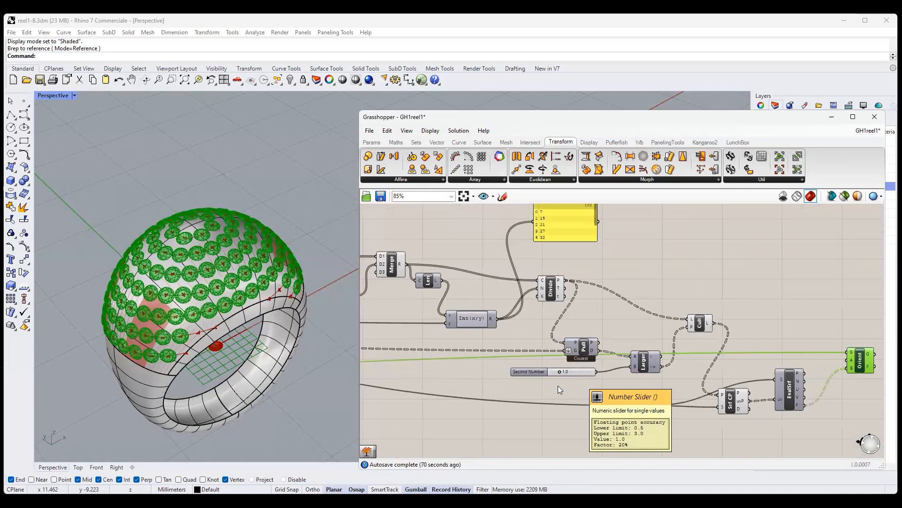
{"action": "scroll", "coordinate": [560, 383], "scroll_direction": "up", "scroll_amount": 3}
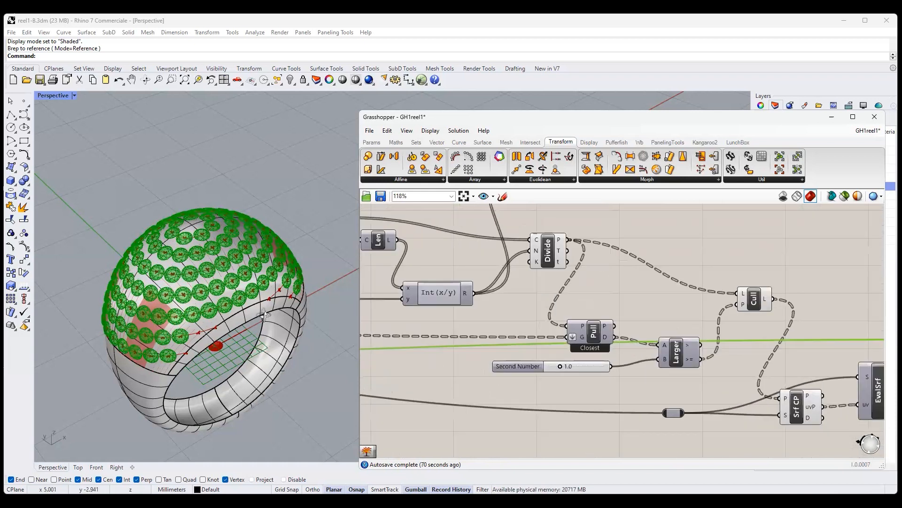
{"action": "scroll", "coordinate": [264, 315], "scroll_direction": "up", "scroll_amount": 3}
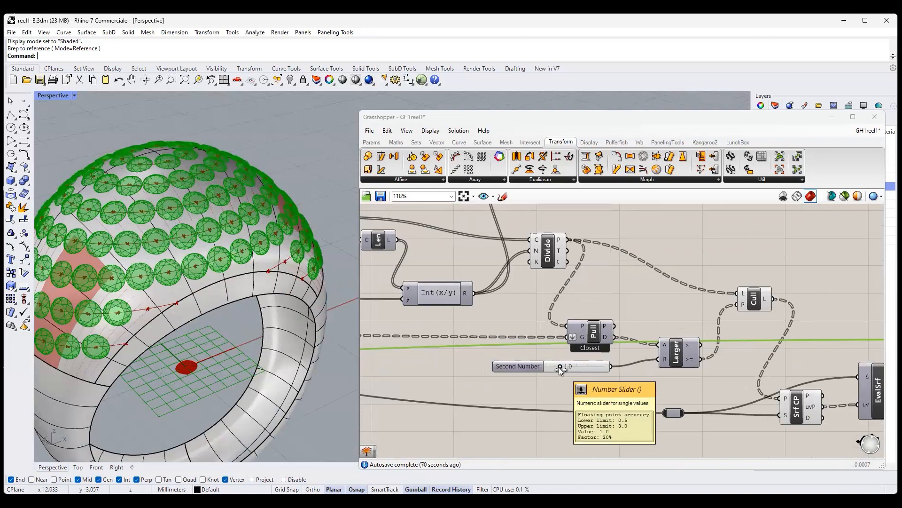
{"action": "left_click_drag", "start_coordinate": [559, 368], "coordinate": [540, 367]}
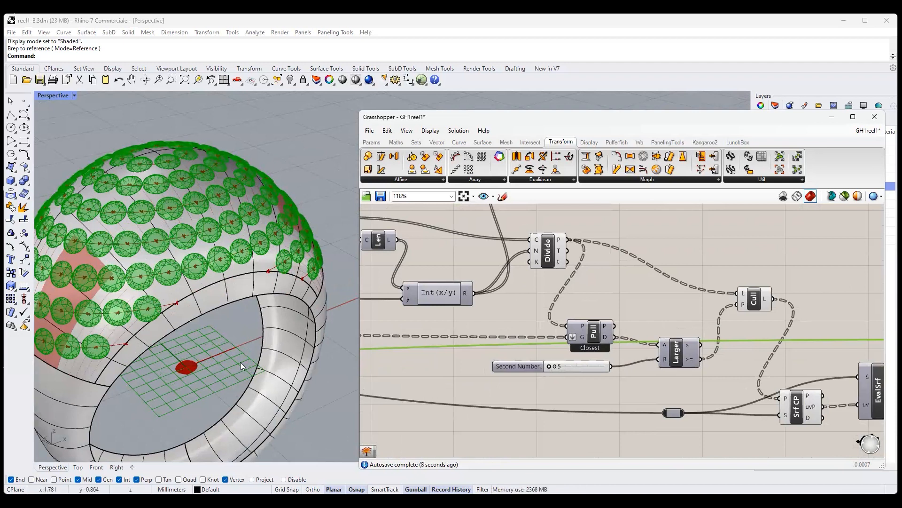
{"action": "right_click_drag", "start_coordinate": [258, 314], "coordinate": [226, 387]}
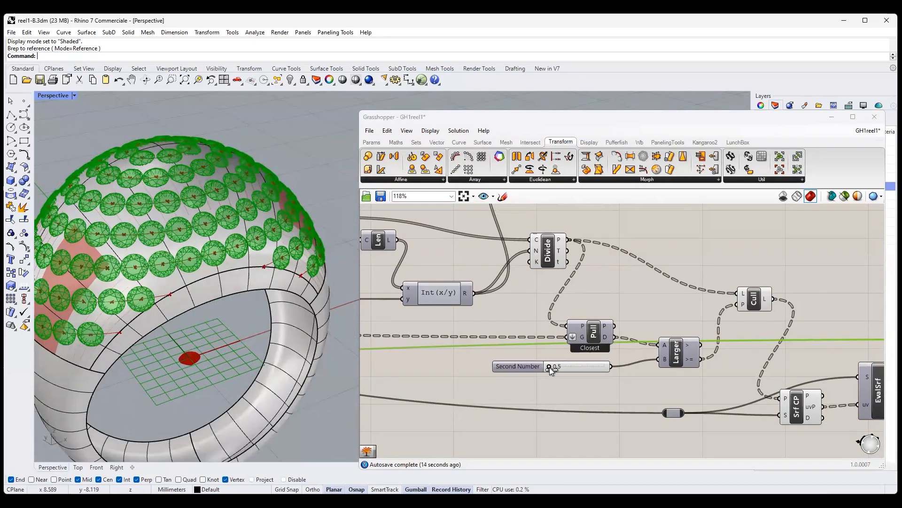
{"action": "left_click_drag", "start_coordinate": [554, 368], "coordinate": [598, 367]}
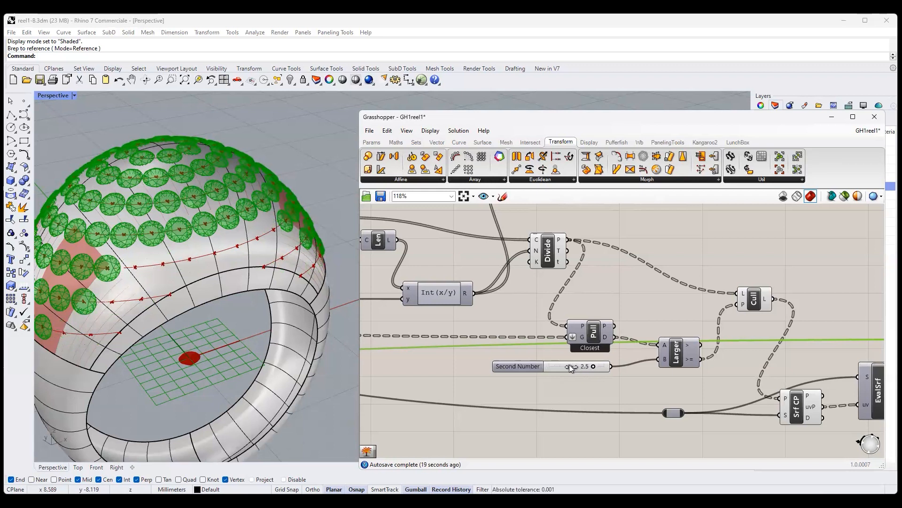
{"action": "left_click_drag", "start_coordinate": [559, 366], "coordinate": [552, 367]}
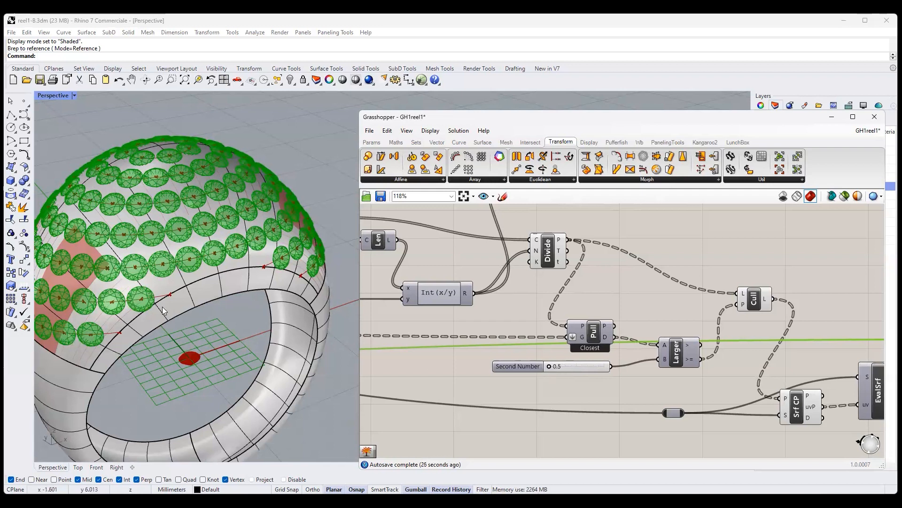
- Examine the gem layout on the dome from above, close up and from the side, and review the start of the definition
{"action": "right_click_drag", "start_coordinate": [514, 349], "coordinate": [562, 346]}
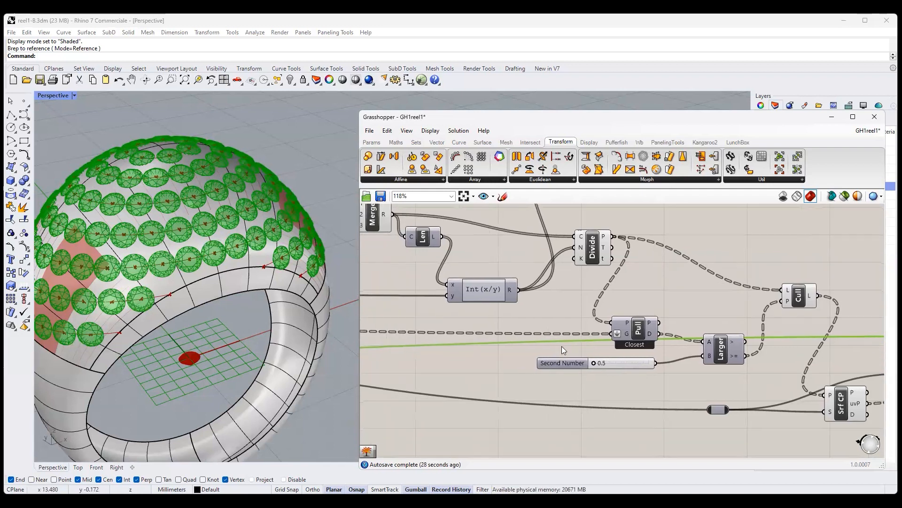
{"action": "right_click_drag", "start_coordinate": [190, 233], "coordinate": [228, 283]}
{"action": "scroll", "coordinate": [227, 283], "scroll_direction": "down", "scroll_amount": 6}
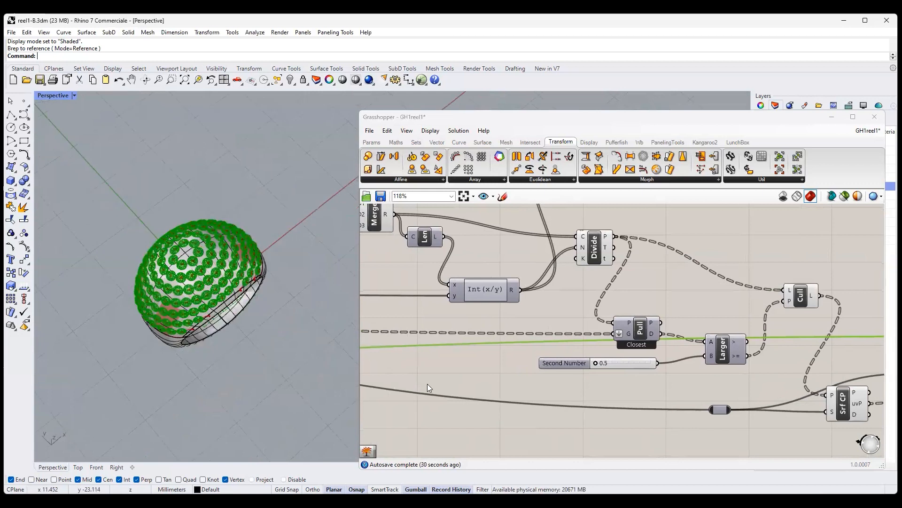
{"action": "right_click_drag", "start_coordinate": [427, 383], "coordinate": [864, 426]}
{"action": "right_click_drag", "start_coordinate": [437, 300], "coordinate": [864, 367]}
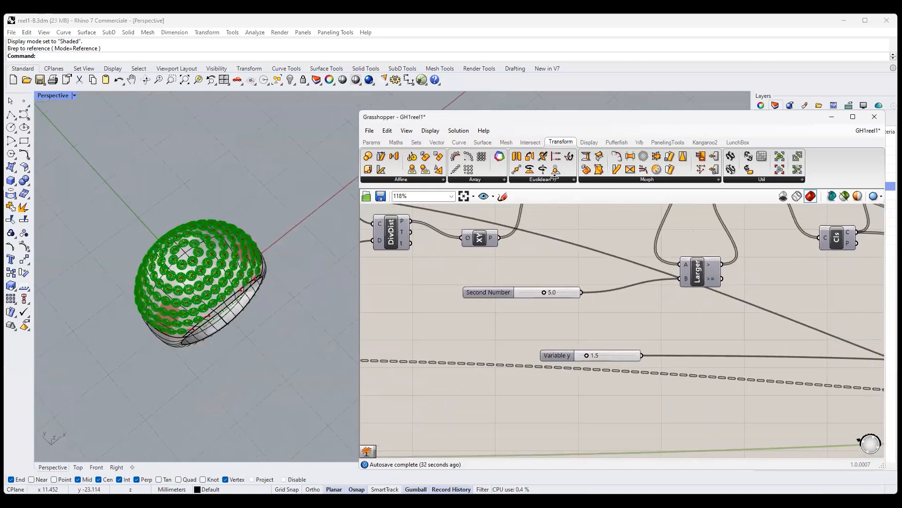
{"action": "scroll", "coordinate": [508, 349], "scroll_direction": "down", "scroll_amount": 3}
{"action": "right_click_drag", "start_coordinate": [427, 363], "coordinate": [573, 356]}
{"action": "scroll", "coordinate": [165, 268], "scroll_direction": "up", "scroll_amount": 4}
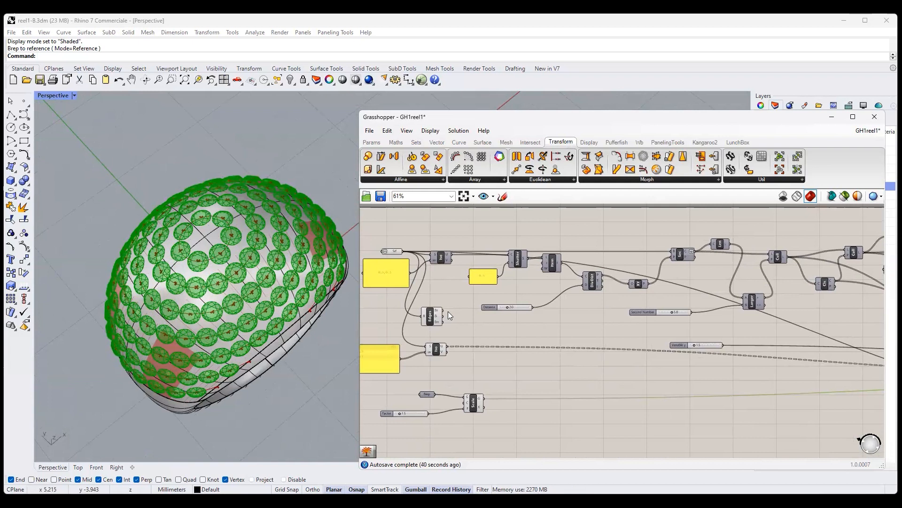
{"action": "scroll", "coordinate": [252, 286], "scroll_direction": "up", "scroll_amount": 5}
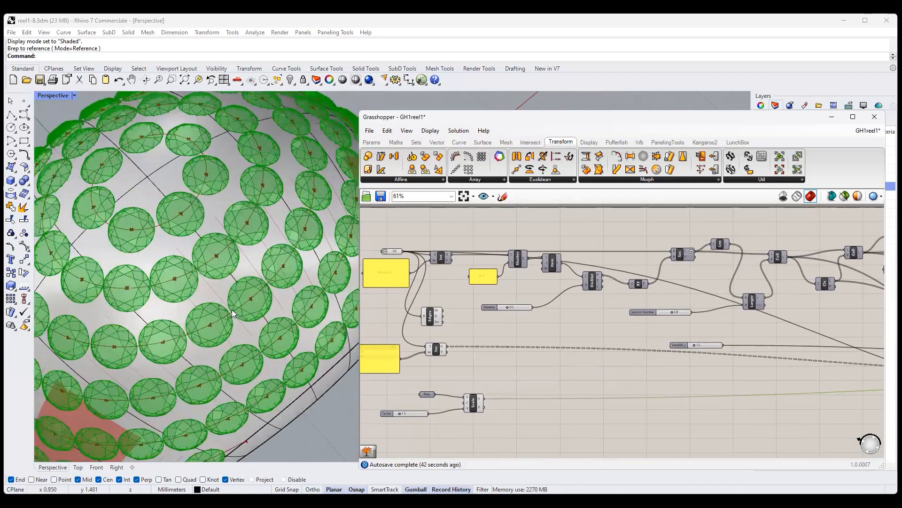
{"action": "scroll", "coordinate": [233, 302], "scroll_direction": "down", "scroll_amount": 5}
{"action": "right_click_drag", "start_coordinate": [258, 344], "coordinate": [265, 301]}
{"action": "scroll", "coordinate": [284, 283], "scroll_direction": "down", "scroll_amount": 2}
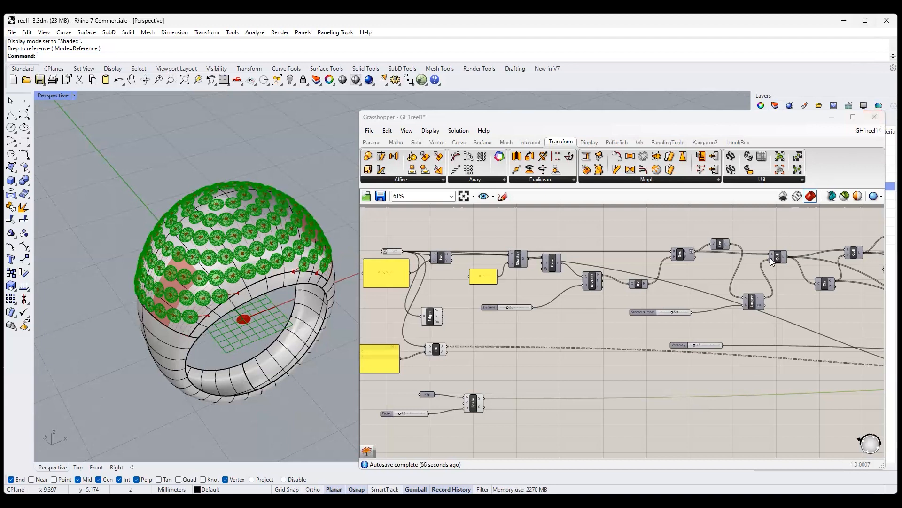
- Bake the gems from the Orient component into the Rhino model with grouping enabled
{"action": "right_click_drag", "start_coordinate": [779, 306], "coordinate": [367, 304]}
{"action": "scroll", "coordinate": [367, 303], "scroll_direction": "down", "scroll_amount": 2}
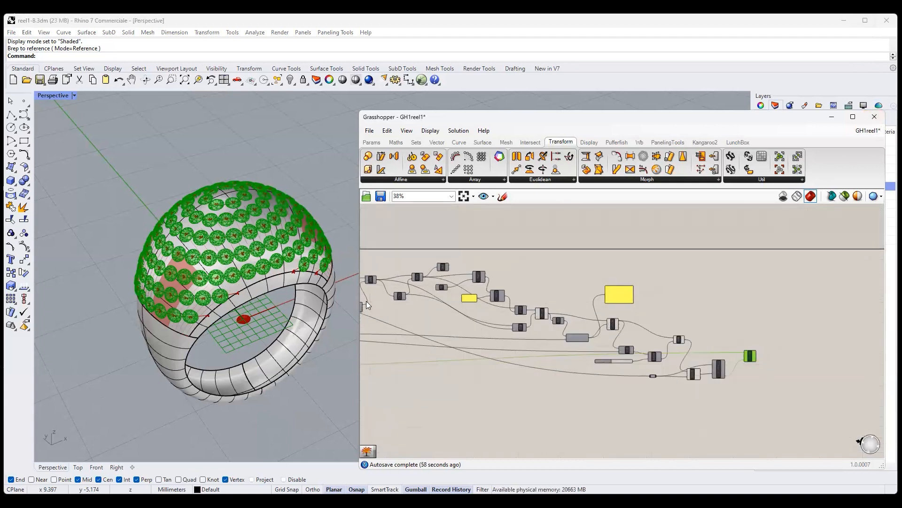
{"action": "scroll", "coordinate": [742, 369], "scroll_direction": "up", "scroll_amount": 5}
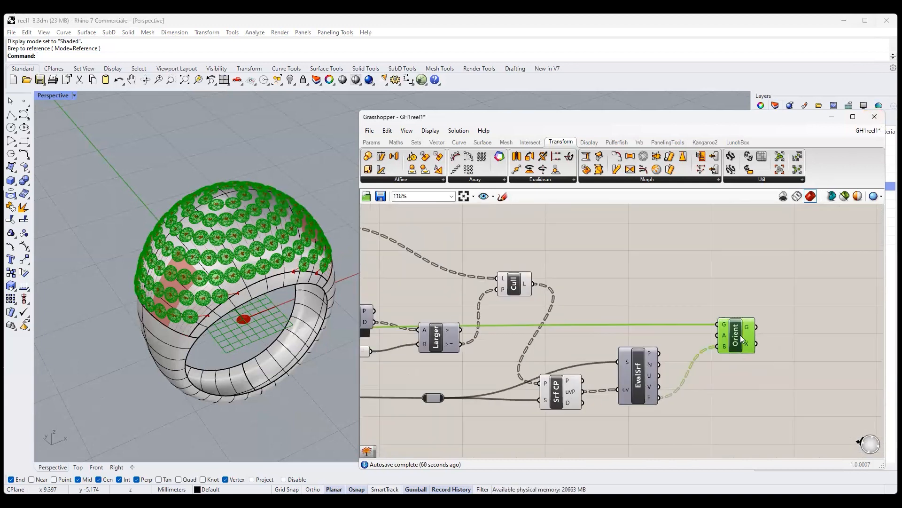
{"action": "right_click", "coordinate": [735, 328]}
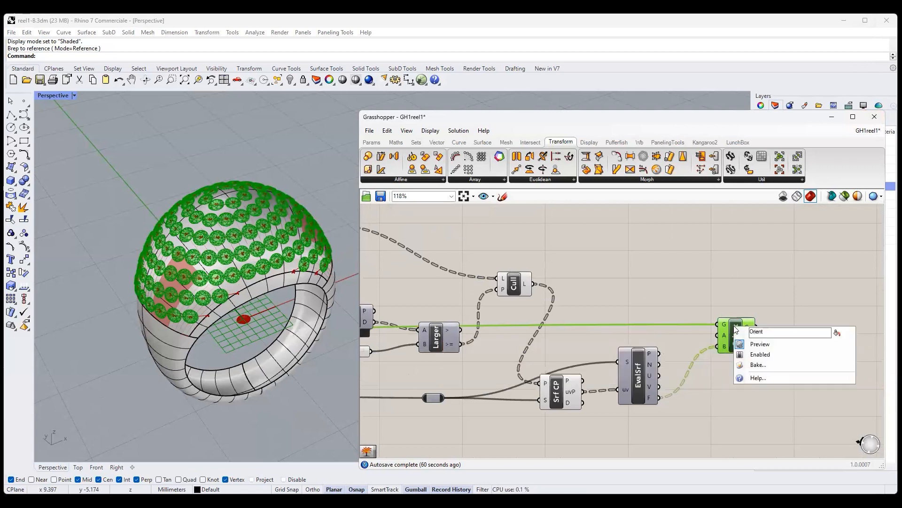
{"action": "left_click", "coordinate": [754, 365]}
{"action": "left_click", "coordinate": [730, 416]}
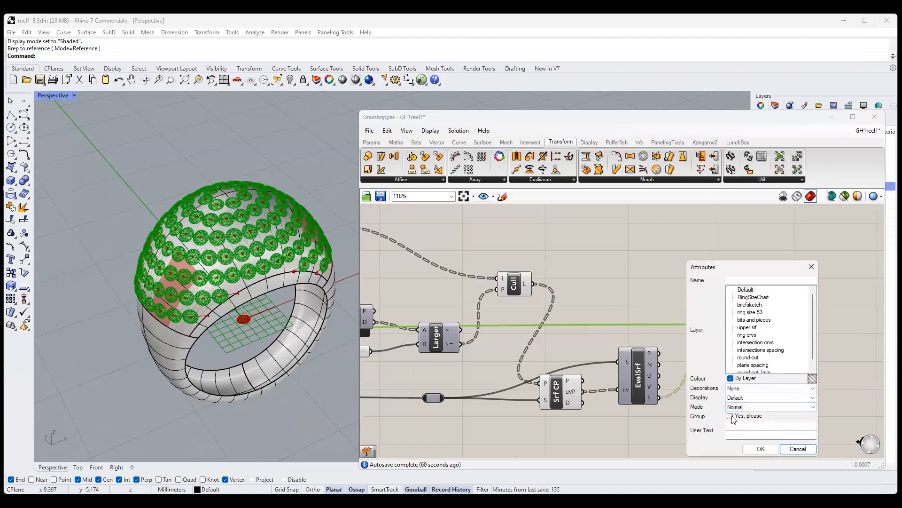
{"action": "left_click", "coordinate": [758, 449]}
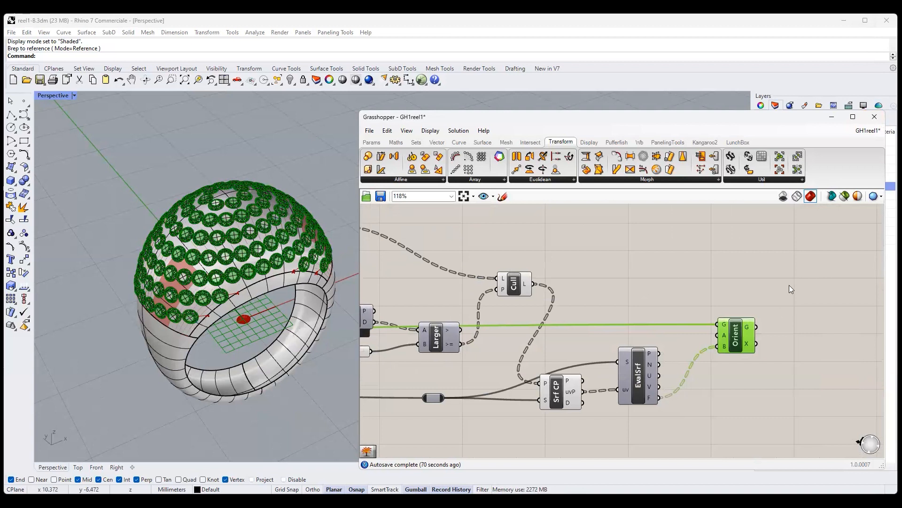
- Turn off all Grasshopper preview geometry, minimize Grasshopper and view the baked gems on the ring in Rhino
{"action": "left_click", "coordinate": [783, 198]}
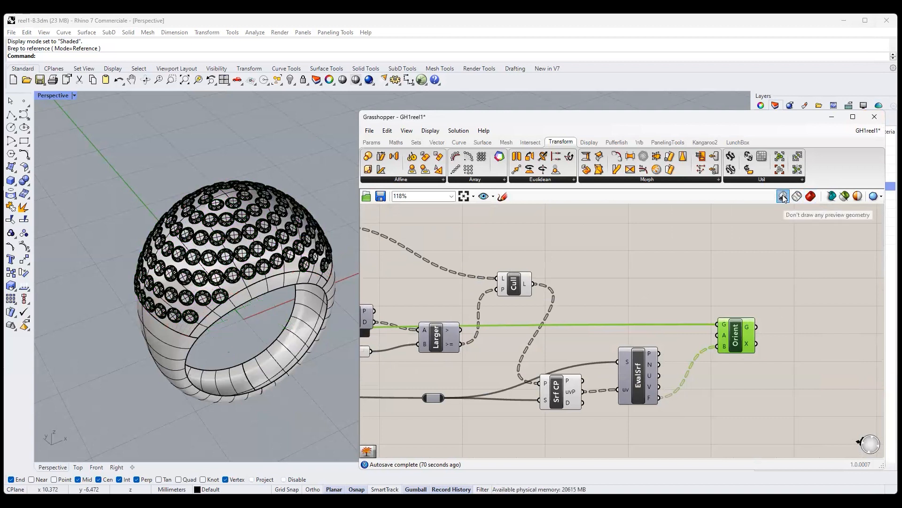
{"action": "left_click", "coordinate": [828, 119]}
{"action": "right_click_drag", "start_coordinate": [450, 310], "coordinate": [495, 211]}
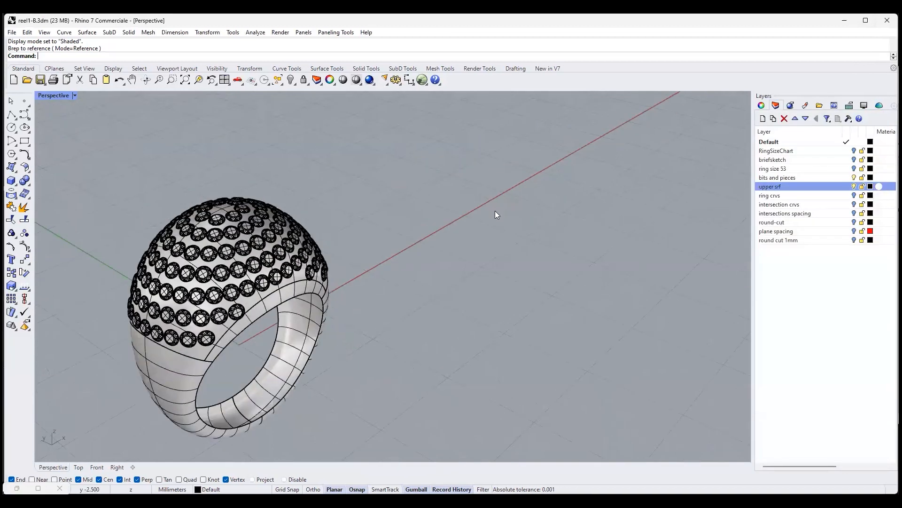
{"action": "scroll", "coordinate": [286, 317], "scroll_direction": "up", "scroll_amount": 2}
{"action": "right_click_drag", "start_coordinate": [368, 285], "coordinate": [267, 303]}
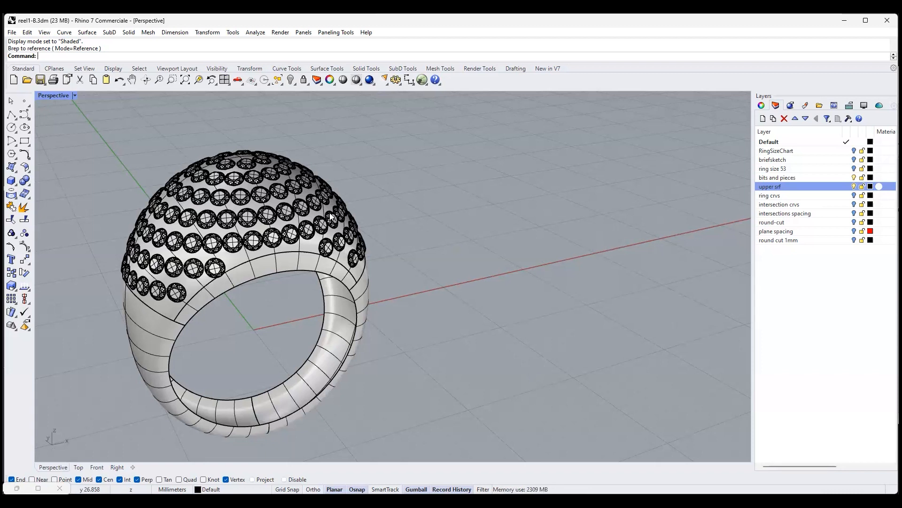
- Turn on the briefsketch layer to compare the gem-set ring with the design sketches
{"action": "left_click", "coordinate": [854, 160]}
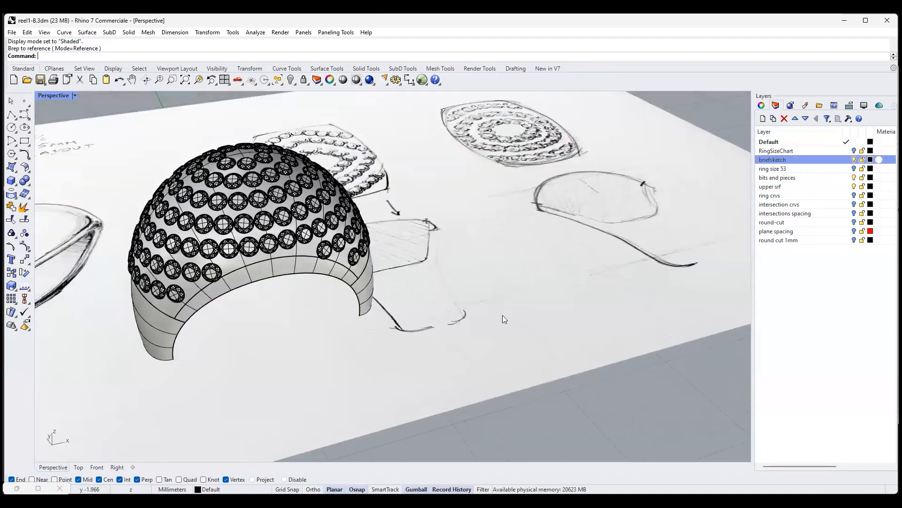
{"action": "scroll", "coordinate": [492, 337], "scroll_direction": "down", "scroll_amount": 5}
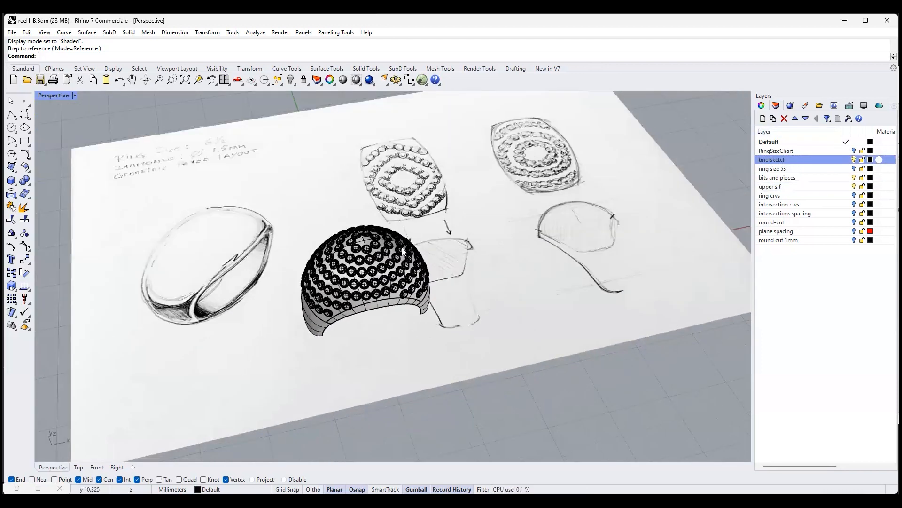